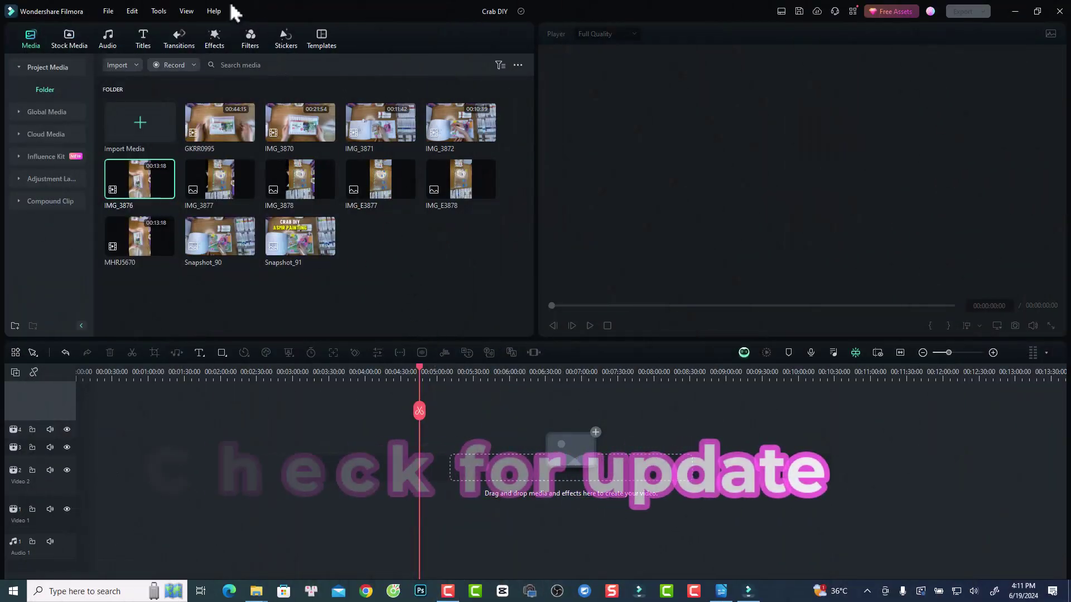
- Download the free Filmora 13.5.5 update from Help > Check for Update, then quit Filmora
left_click(214, 12)
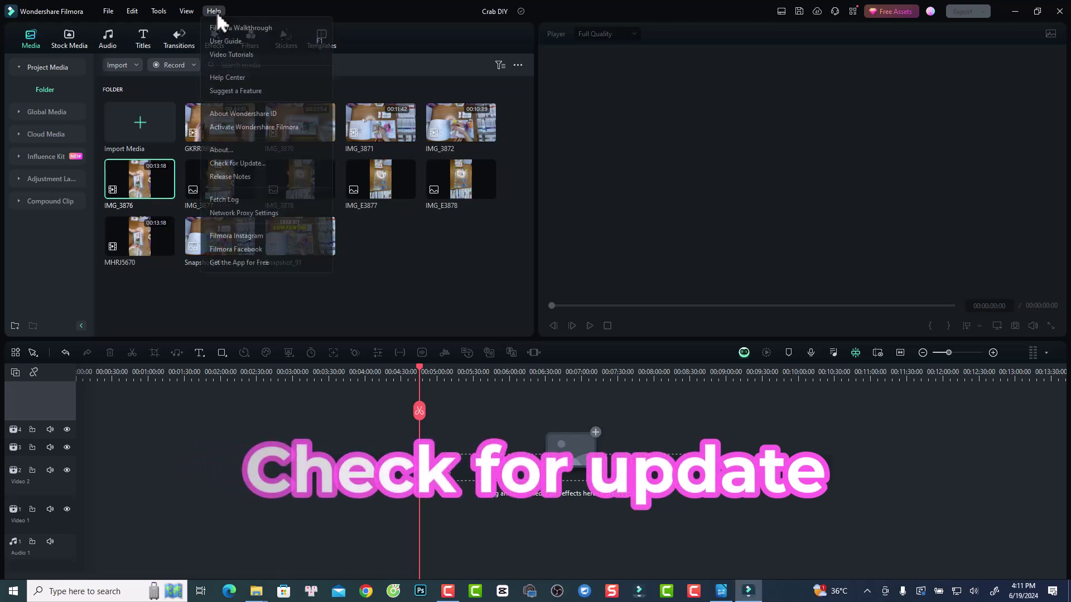
left_click(232, 164)
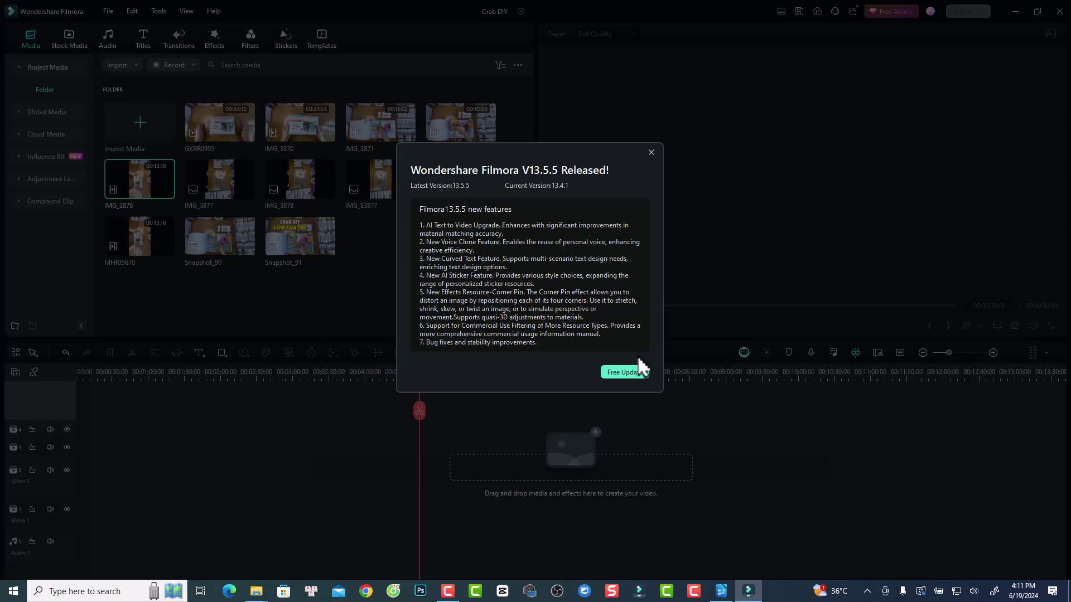
left_click(624, 375)
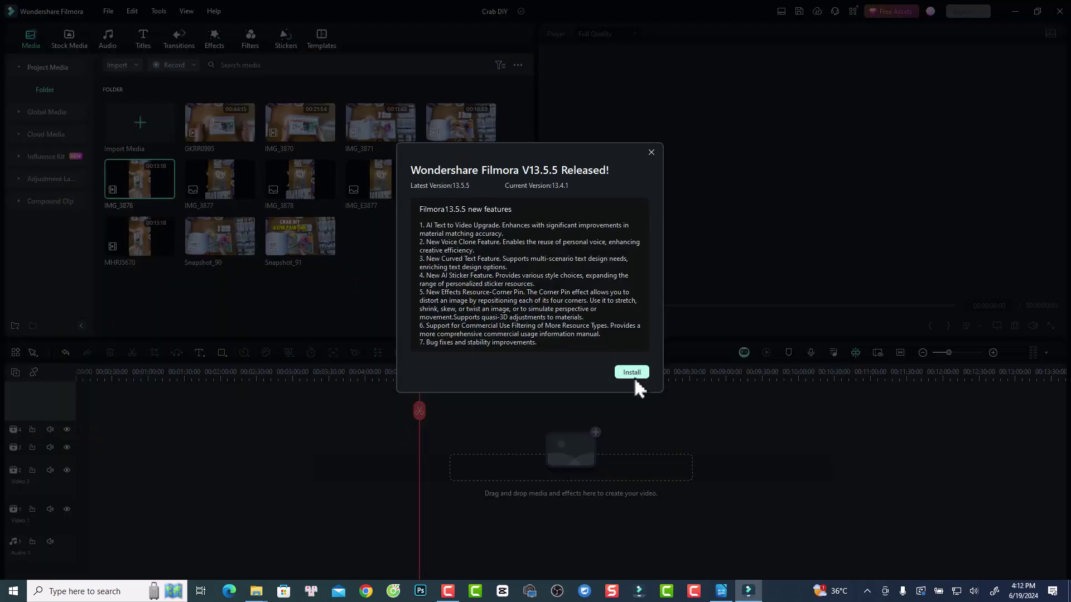
left_click(633, 378)
- Close without saving, hide the desktop icons, and browse the 13.5.5 AI Sticker notes
left_click(626, 303)
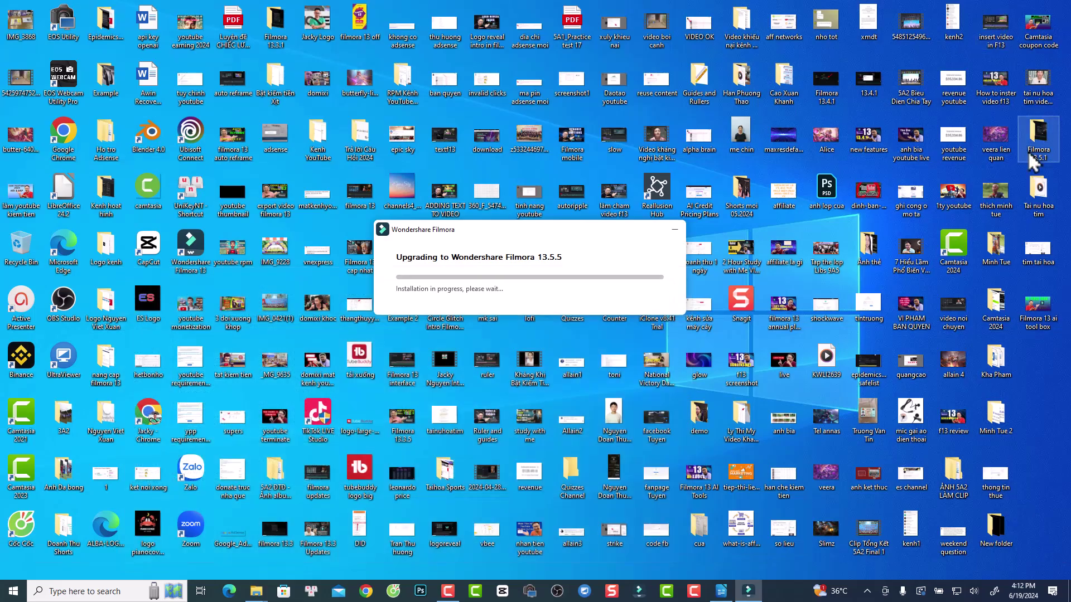
right_click(1000, 230)
left_click(904, 305)
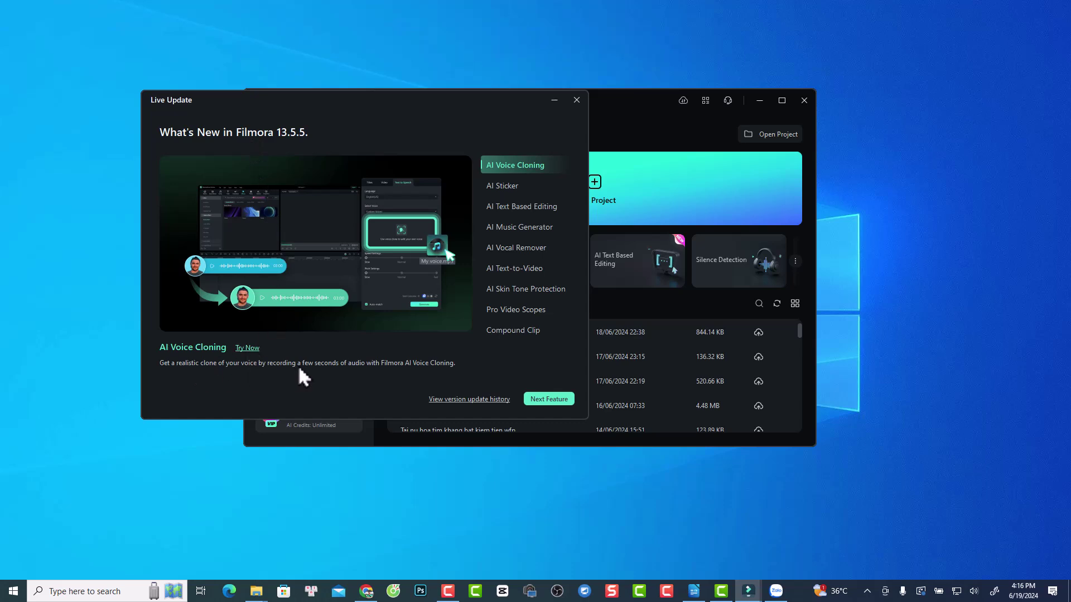
left_click(547, 400)
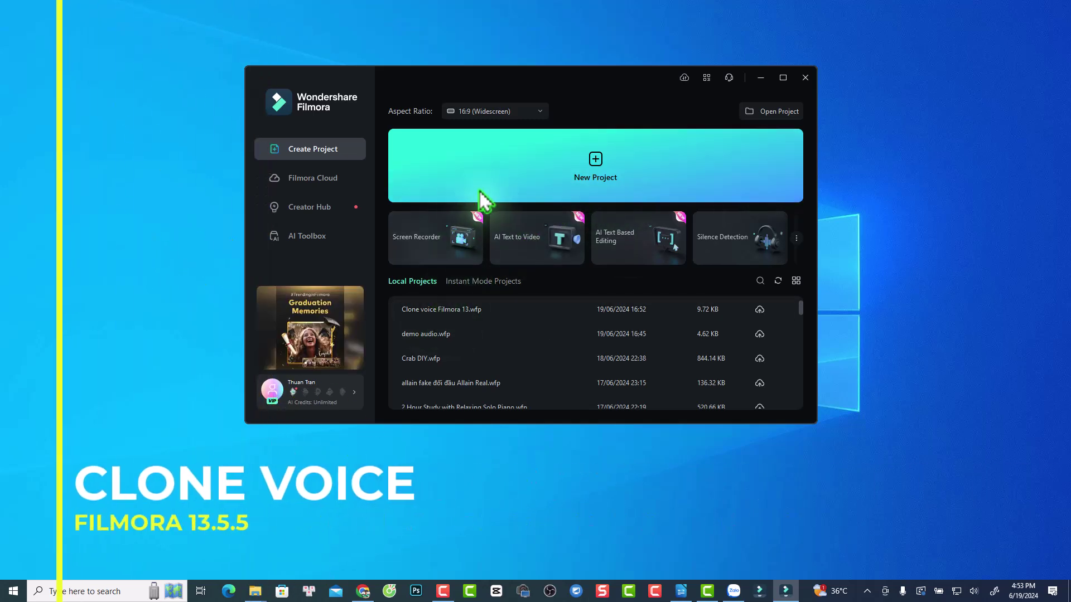
- Start a new project and add a Quick Text 'Text Here' title, opening it for editing
left_click(595, 165)
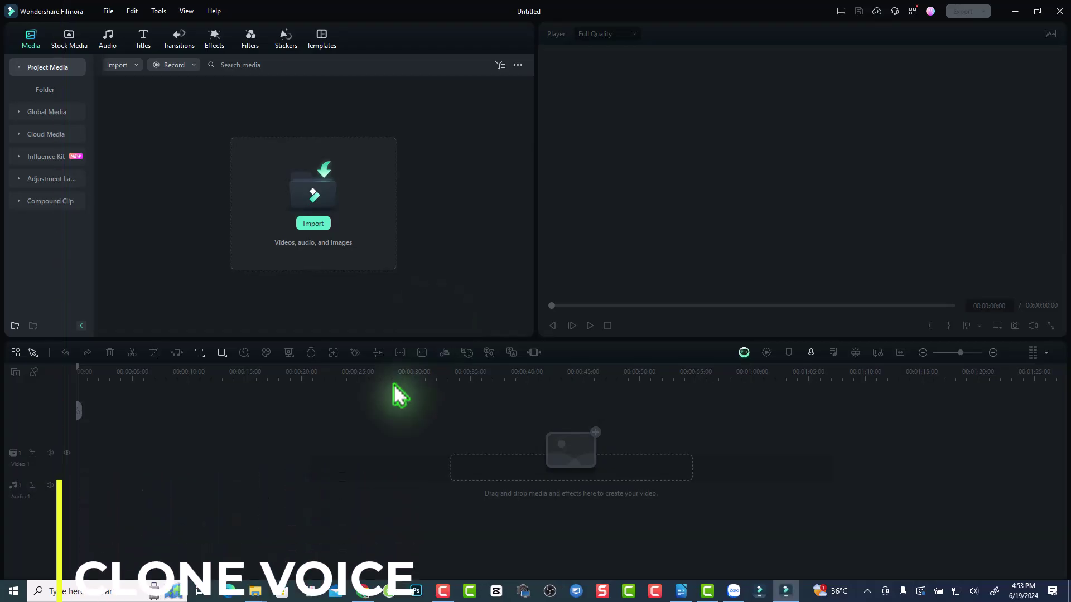
left_click(201, 367)
left_click(218, 374)
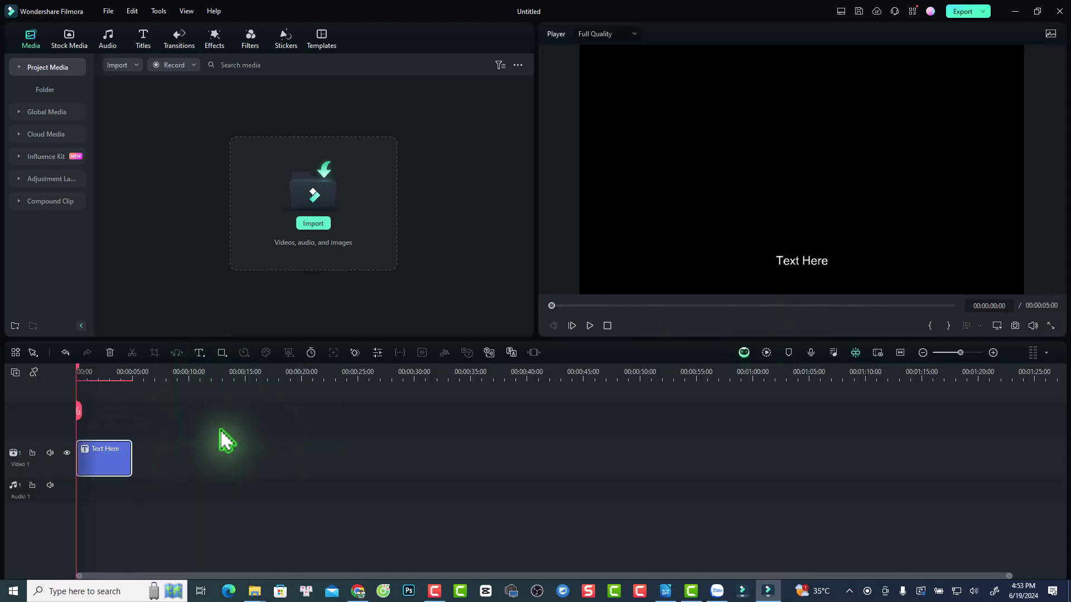
double_click(92, 460)
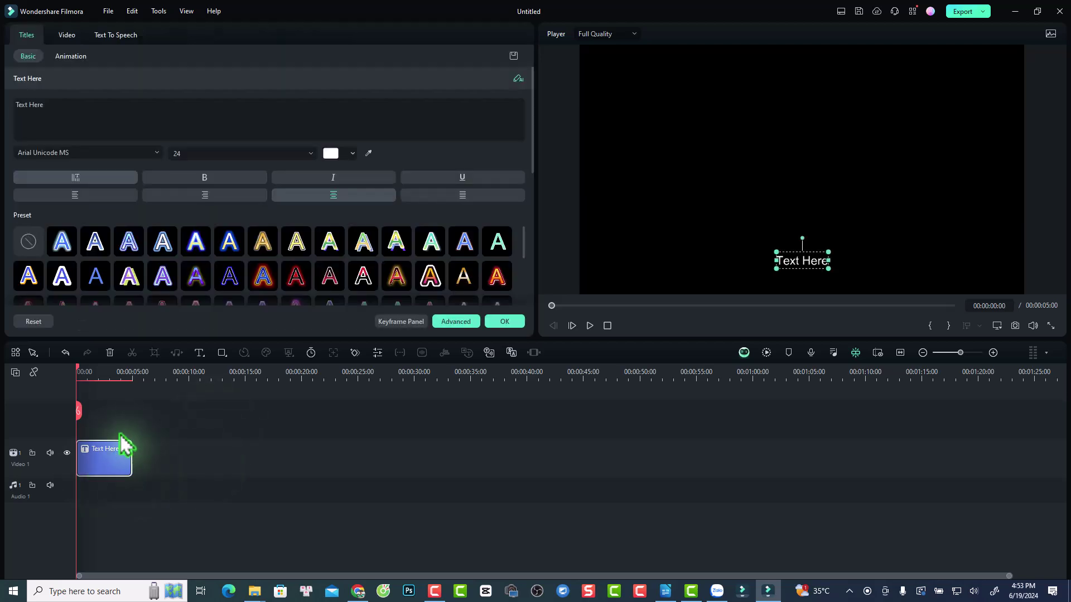
- Set the title's text-to-speech language to English (US) with the Custom Voices category
left_click(124, 38)
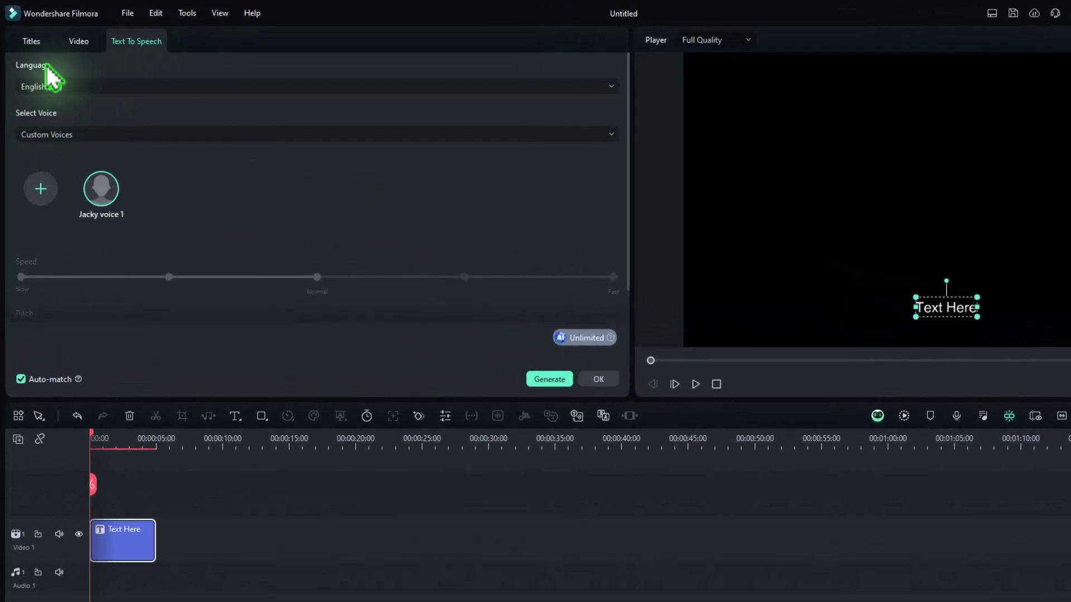
left_click(46, 85)
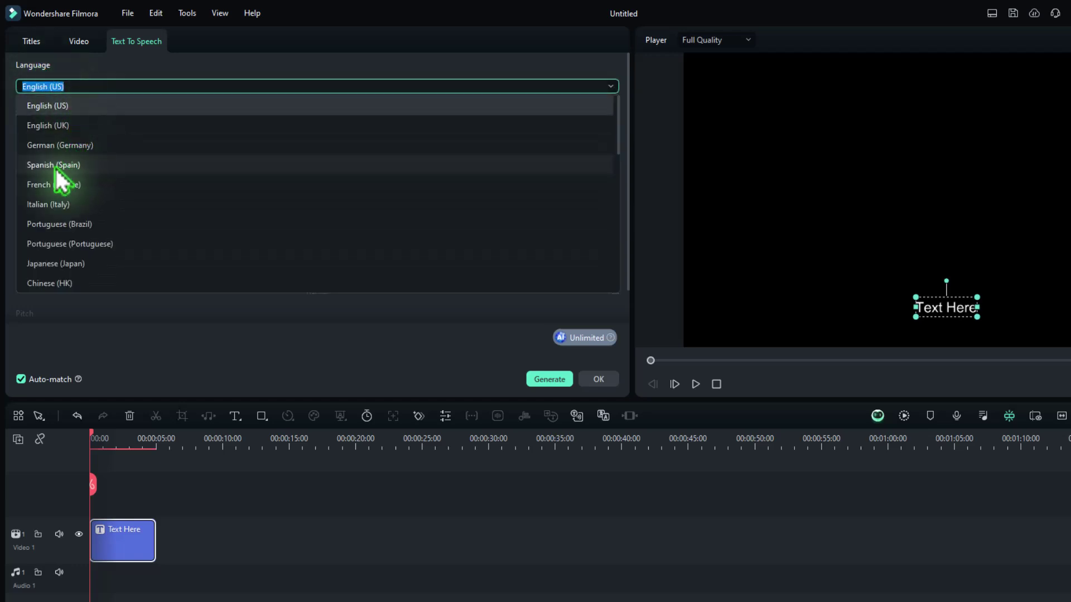
left_click(46, 109)
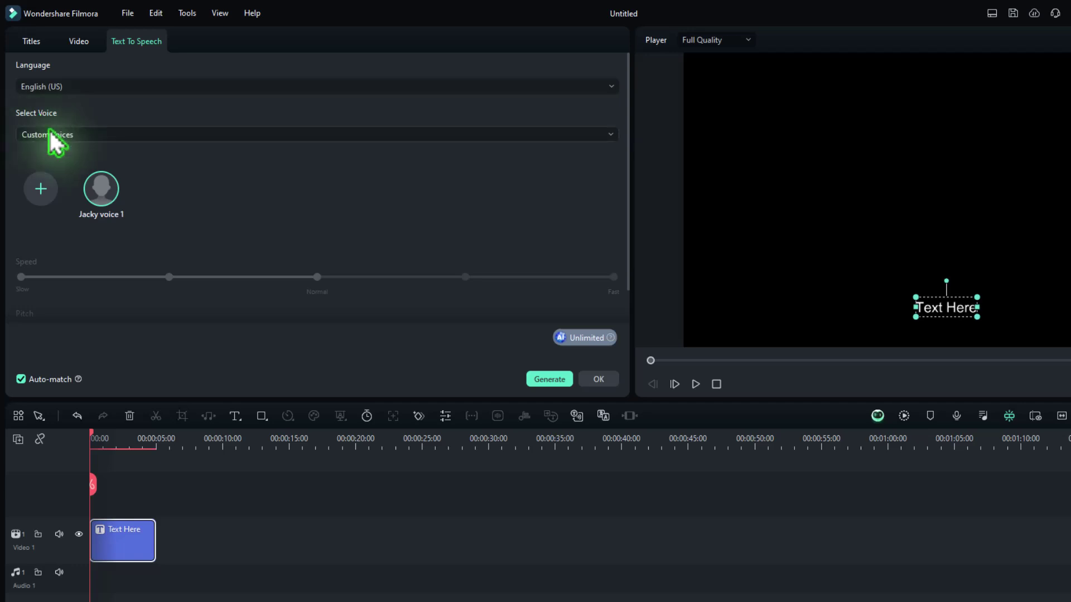
left_click(72, 139)
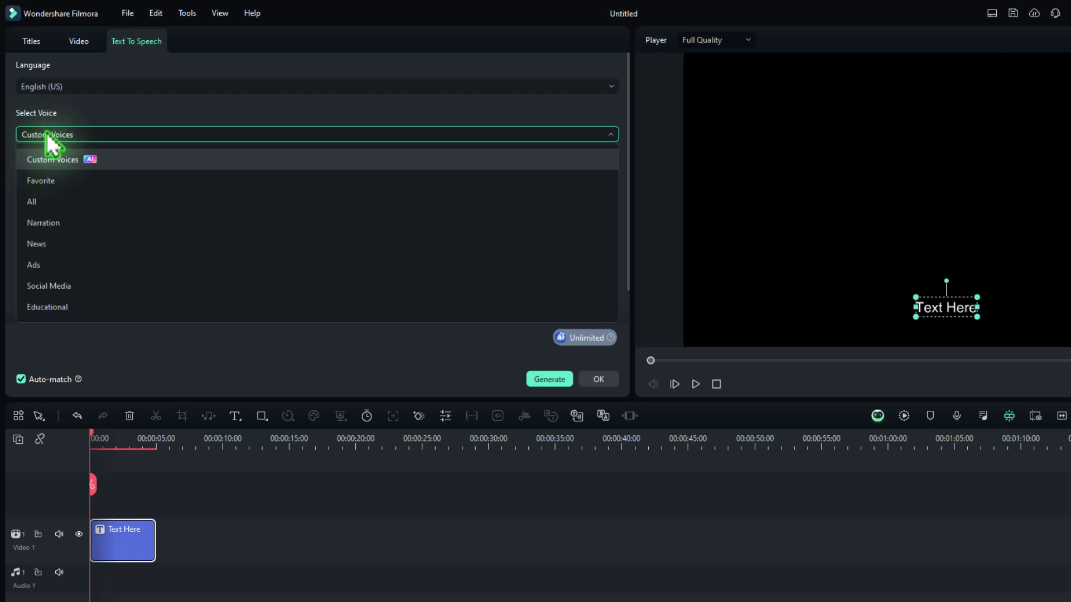
left_click(50, 161)
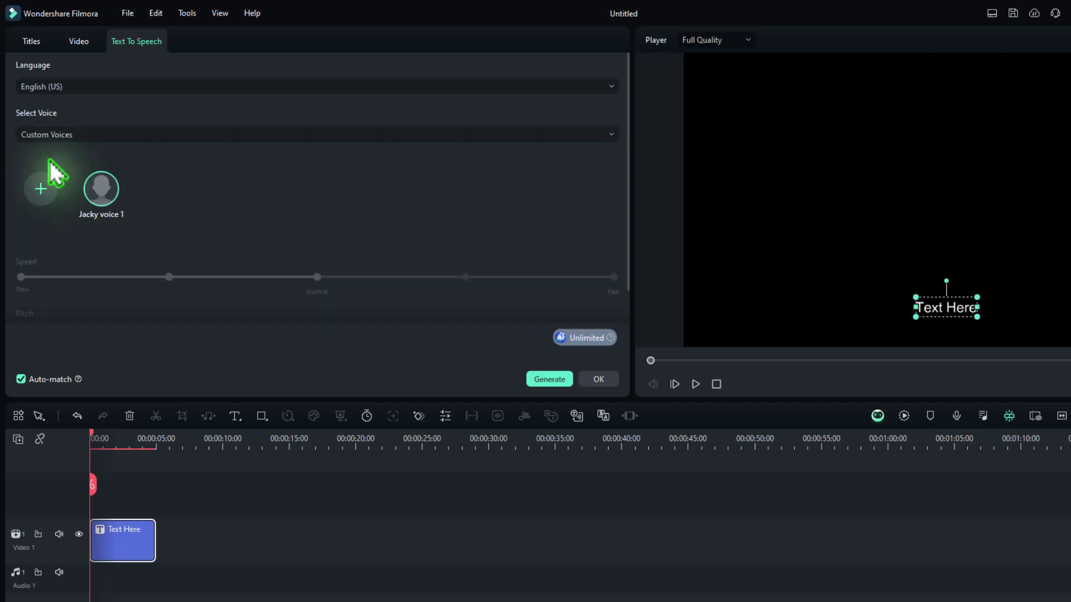
- Record a 31-second script sample for a new cloned voice named Jacky 2
left_click(39, 186)
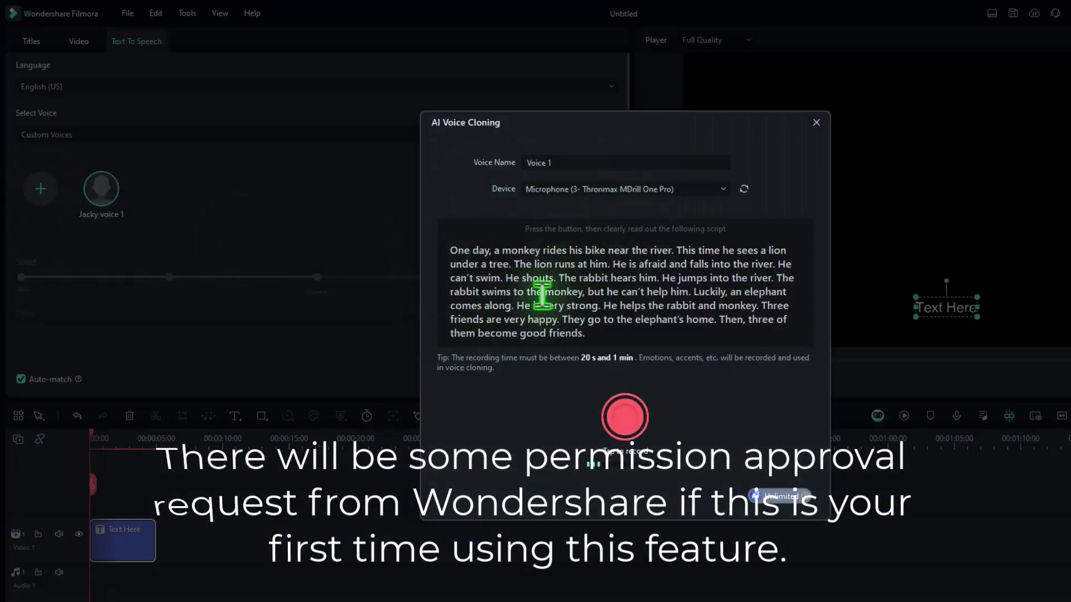
left_click(561, 168)
type("Jacky 2")
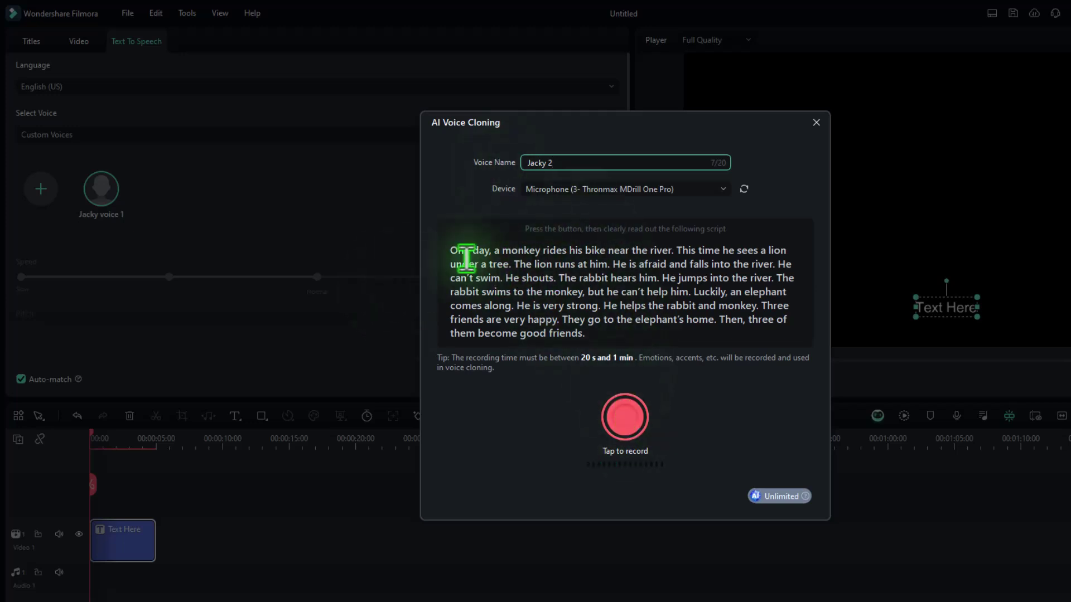
left_click(622, 424)
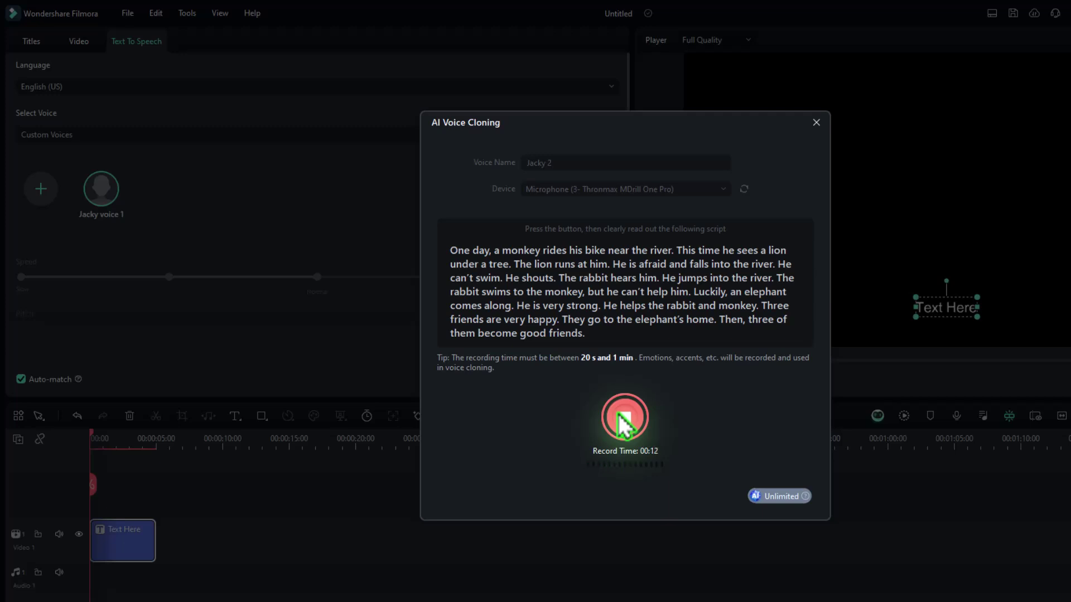
left_click(624, 419)
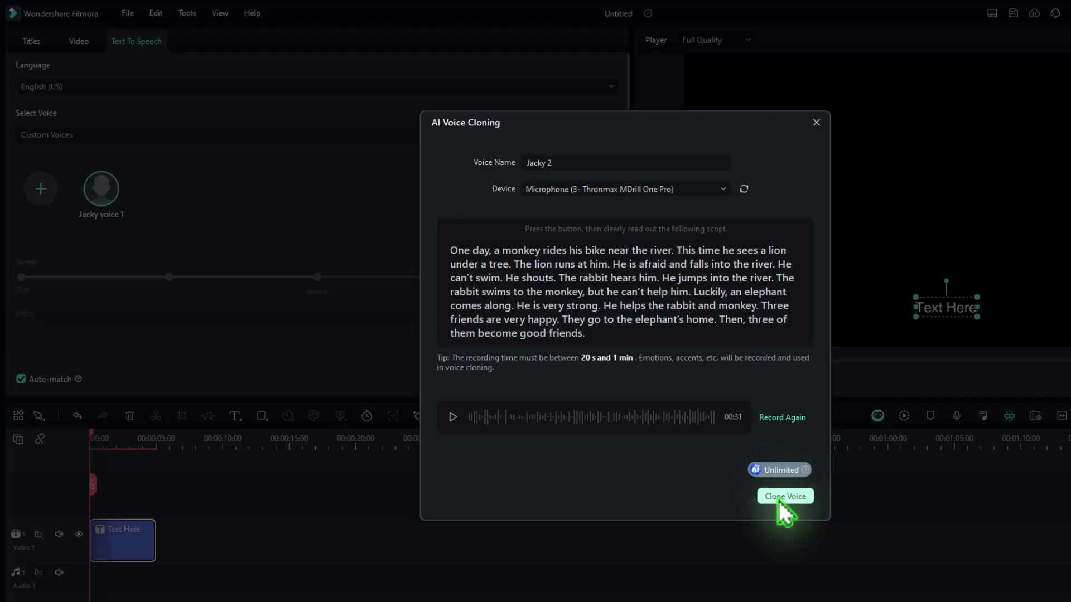
- Clone Jacky 2, replace 'Text Here' with the welcome-and-subscribe greeting, and drag it upward
left_click(779, 500)
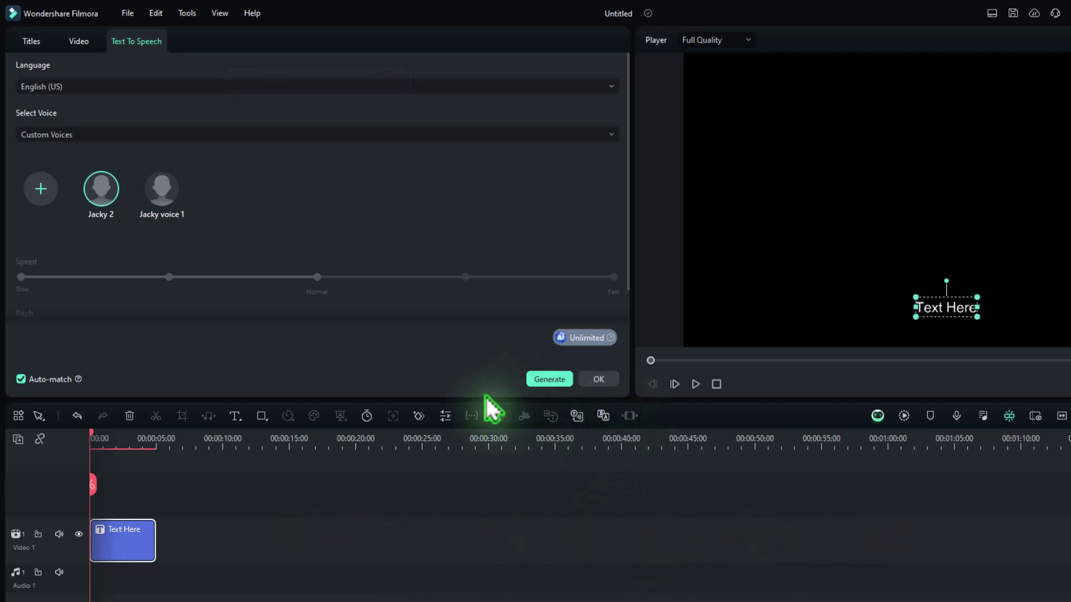
mouse_move(101, 189)
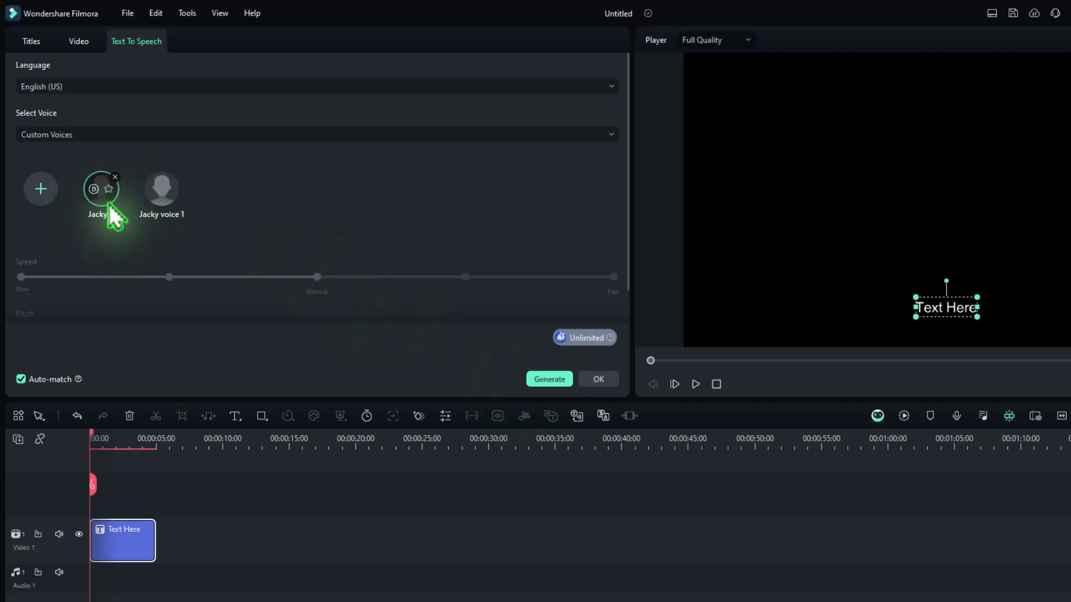
double_click(946, 307)
type("Hello eriends! welcome to my channel. Don't")
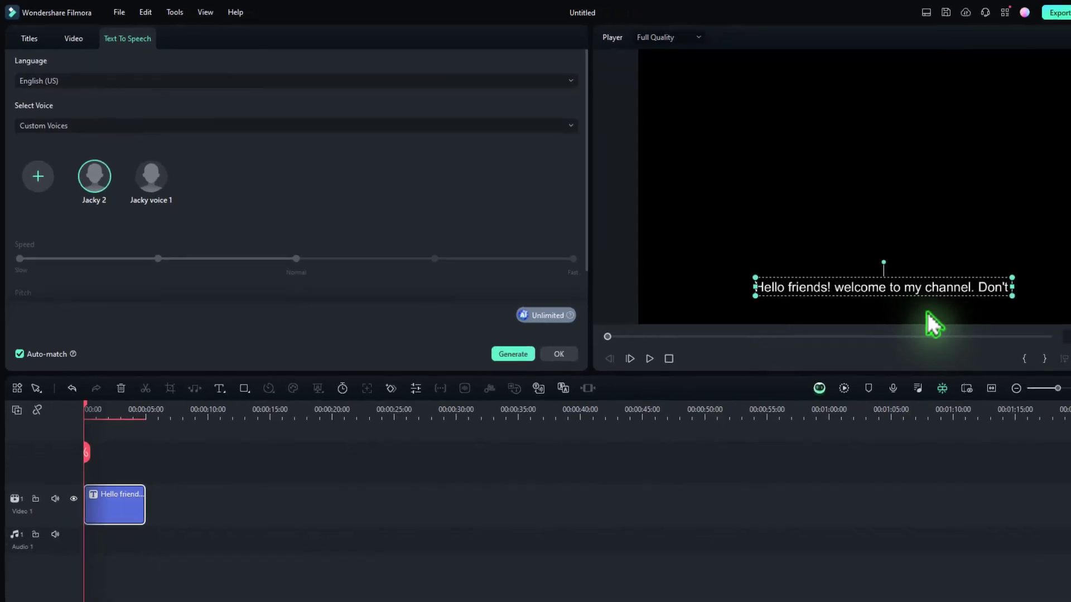
type(" forget to subscribe!")
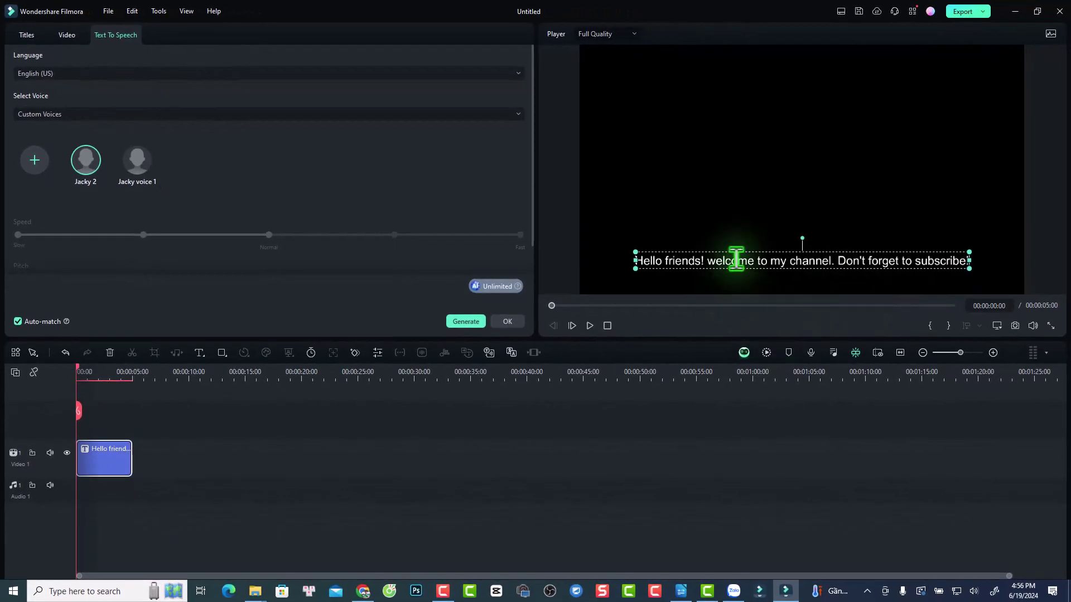
left_click_drag(801, 262, 795, 151)
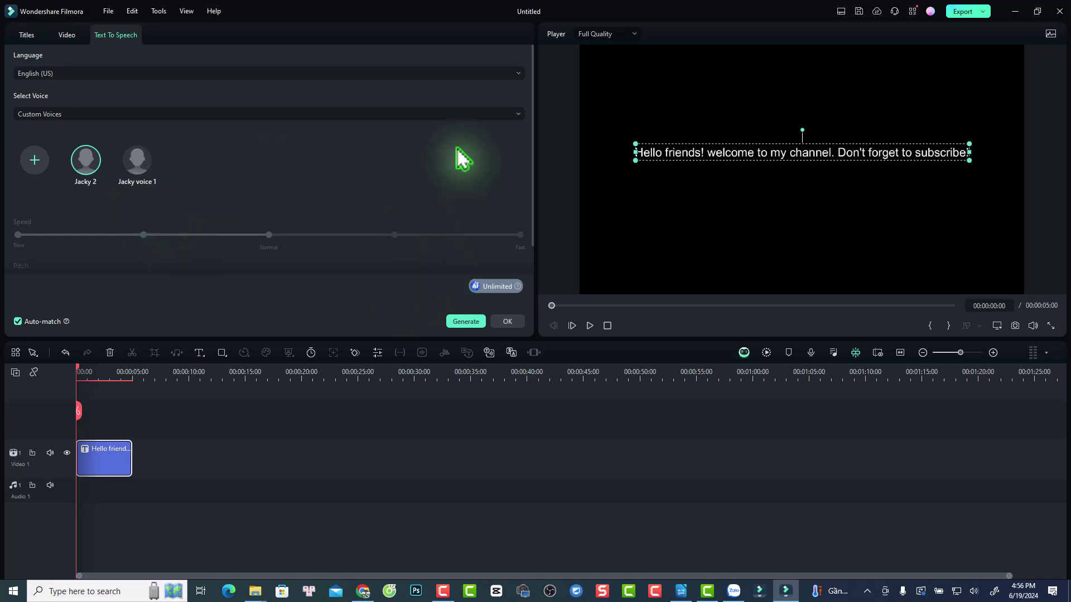
- Generate the title's Jacky 2 narration clip, check the job list, and play it back
left_click(466, 322)
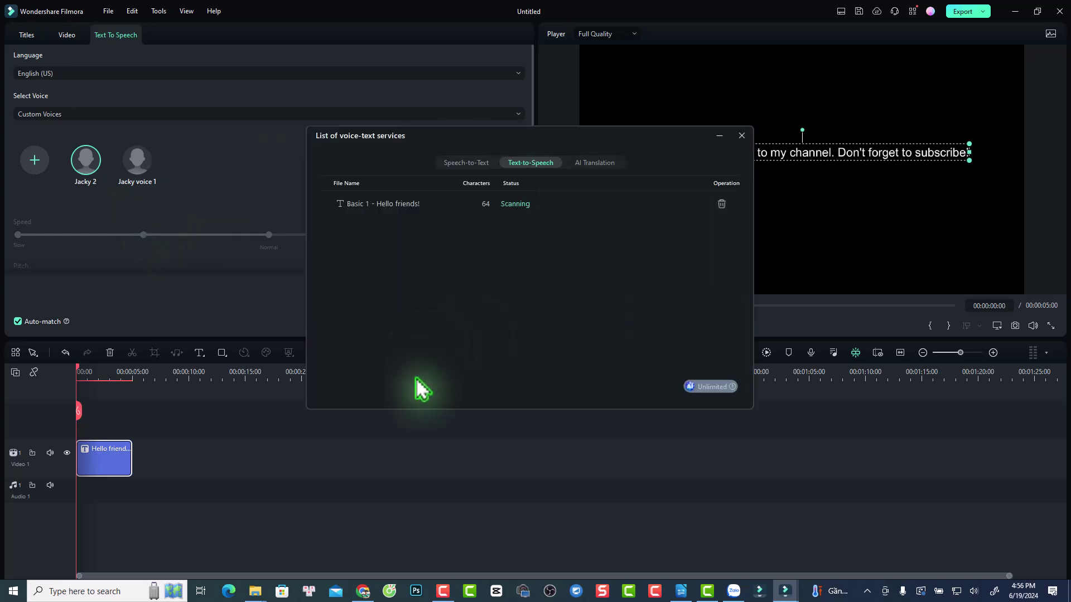
left_click(588, 165)
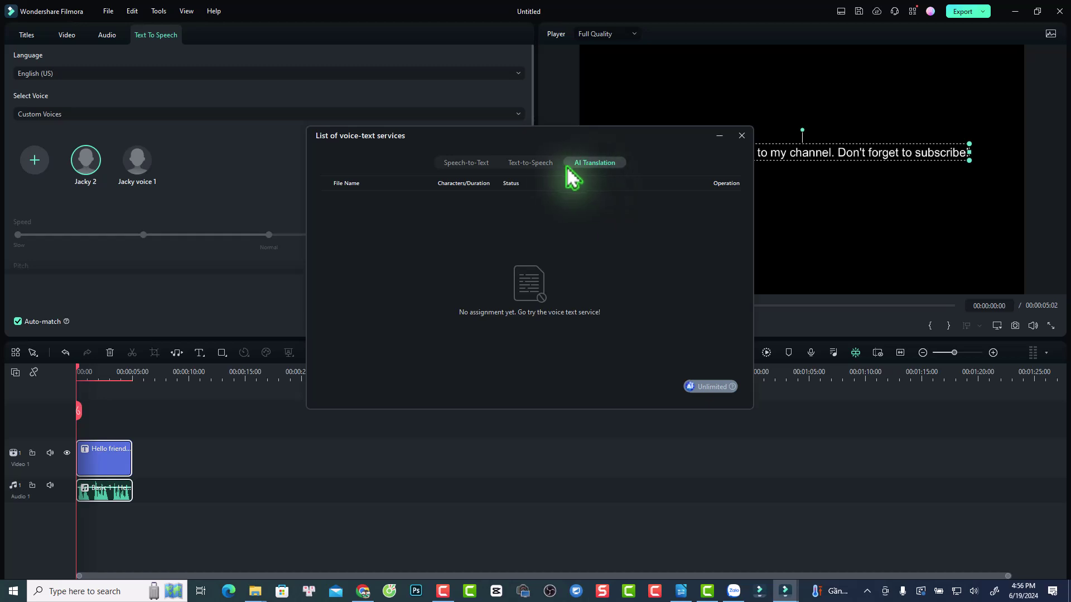
left_click(540, 164)
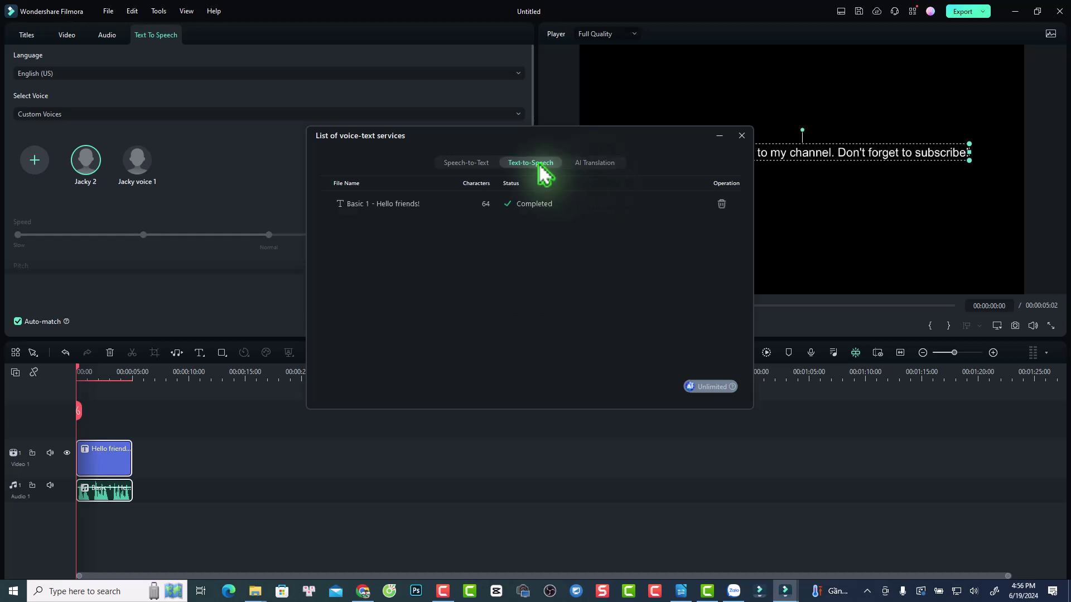
left_click(742, 136)
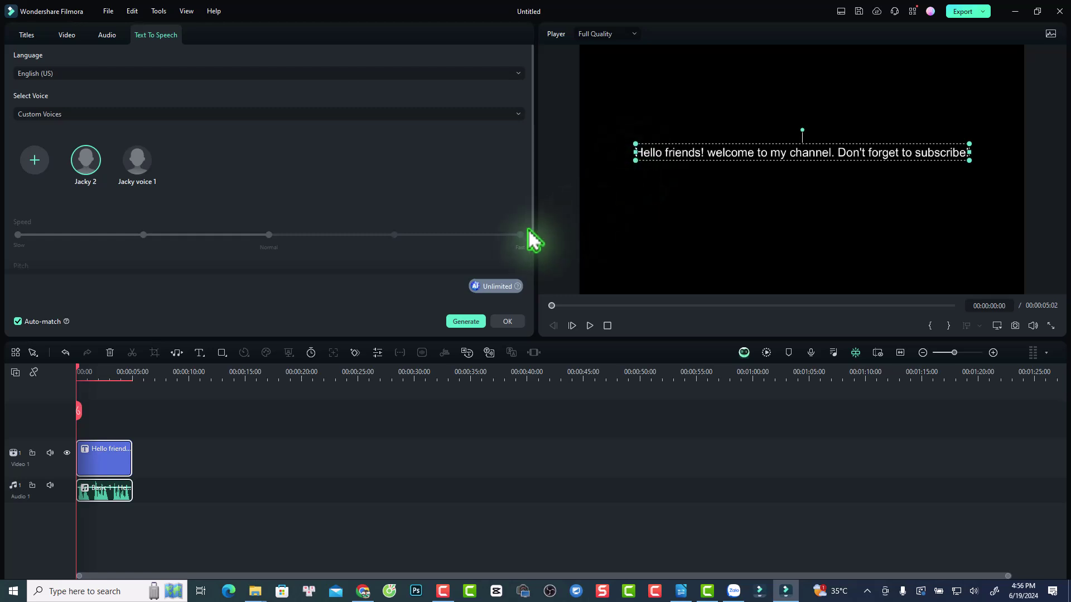
key("space")
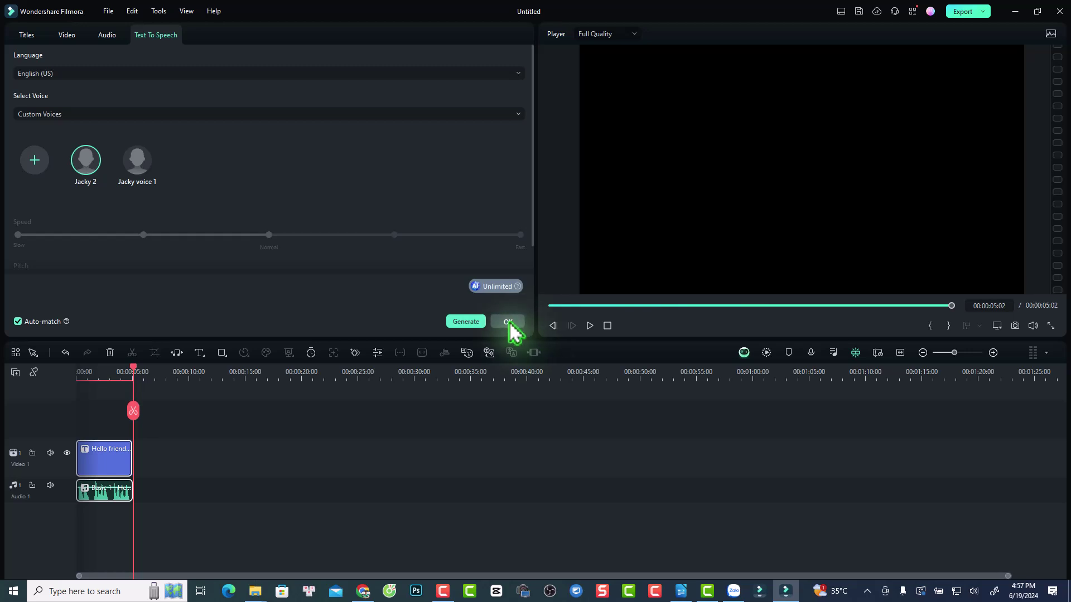
- Confirm the text-to-speech settings and open the Stickers library
left_click(510, 322)
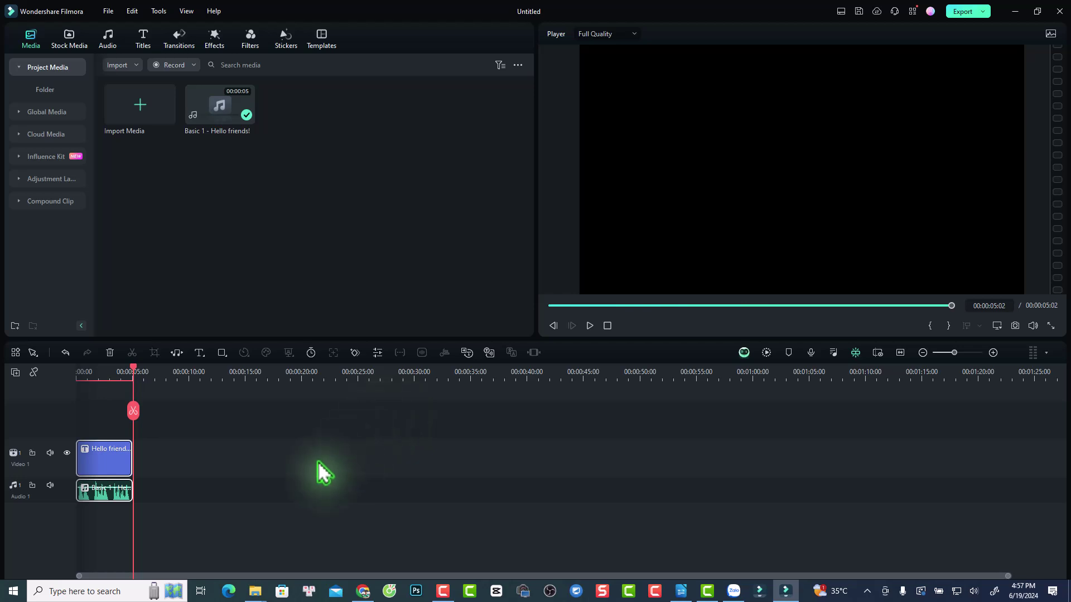
left_click(285, 40)
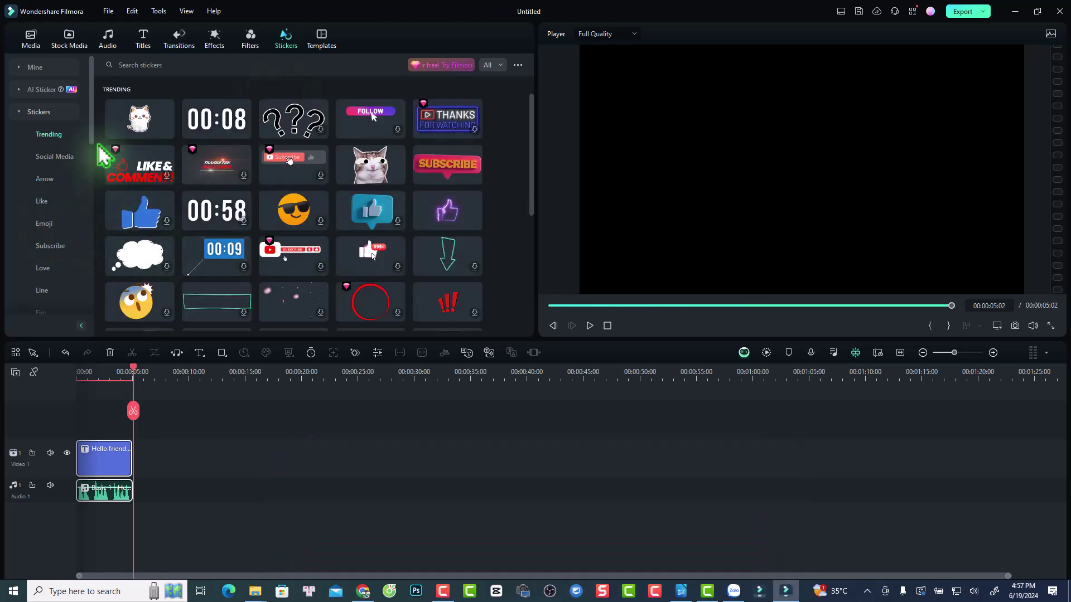
- Generate 3D-style AI stickers from the description 'angry emoji'
left_click(42, 90)
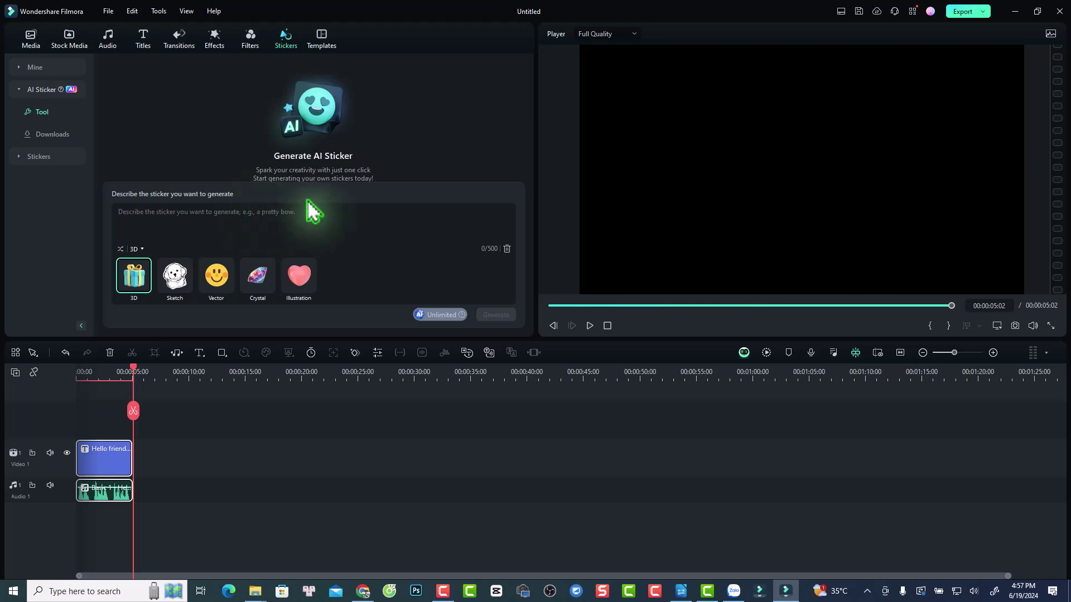
type("angry emoji")
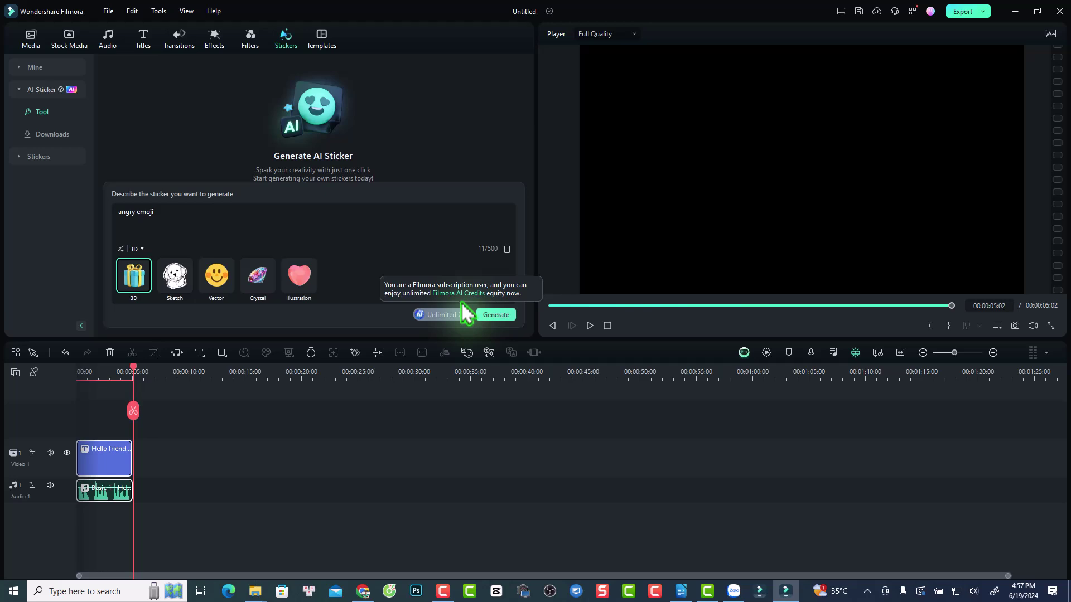
left_click(494, 315)
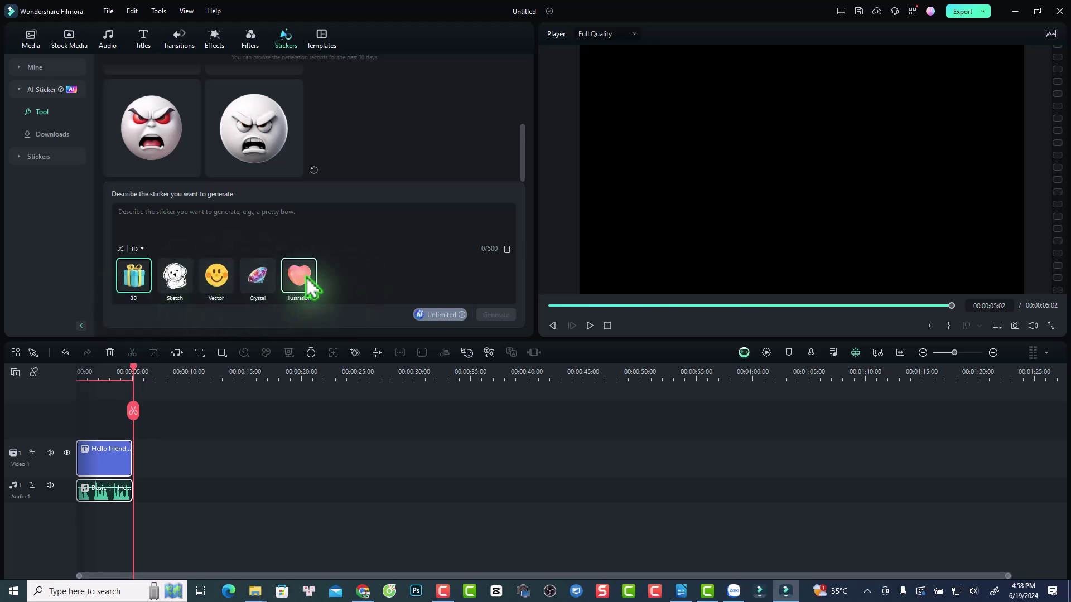
mouse_move(152, 128)
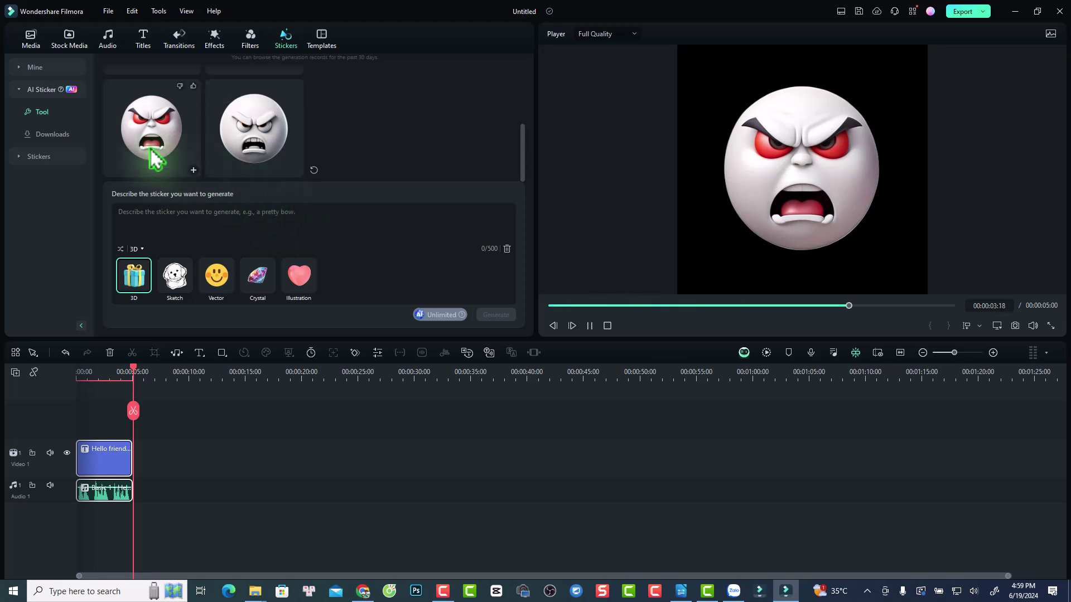
- Place the first angry emoji sticker after the title on Video 1 and delete its effects
mouse_move(161, 162)
left_mouse_down()
mouse_move(200, 394)
mouse_move(159, 458)
left_mouse_up()
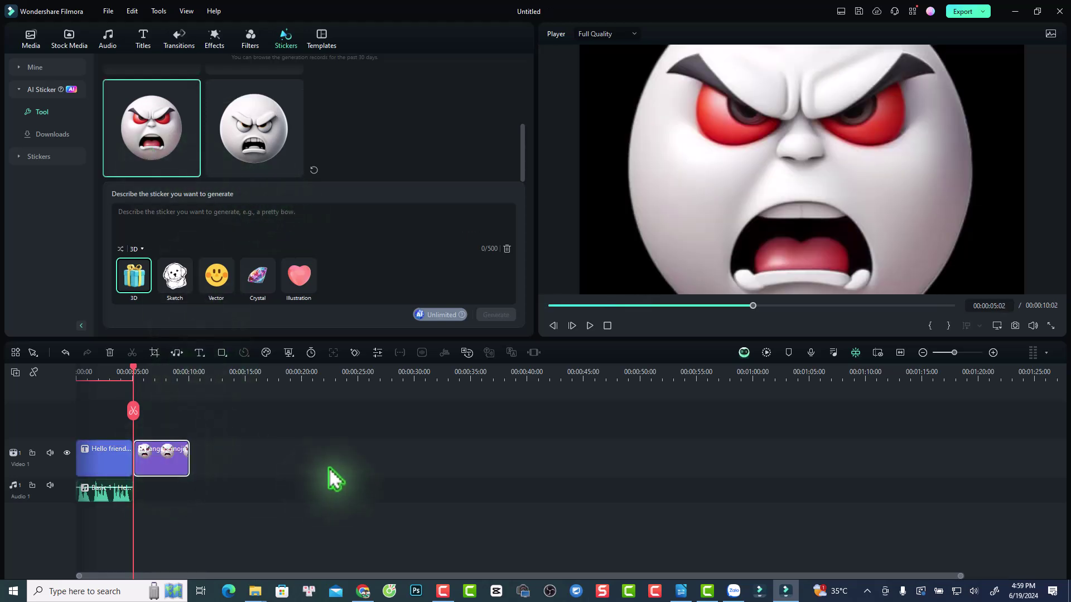
right_click(168, 458)
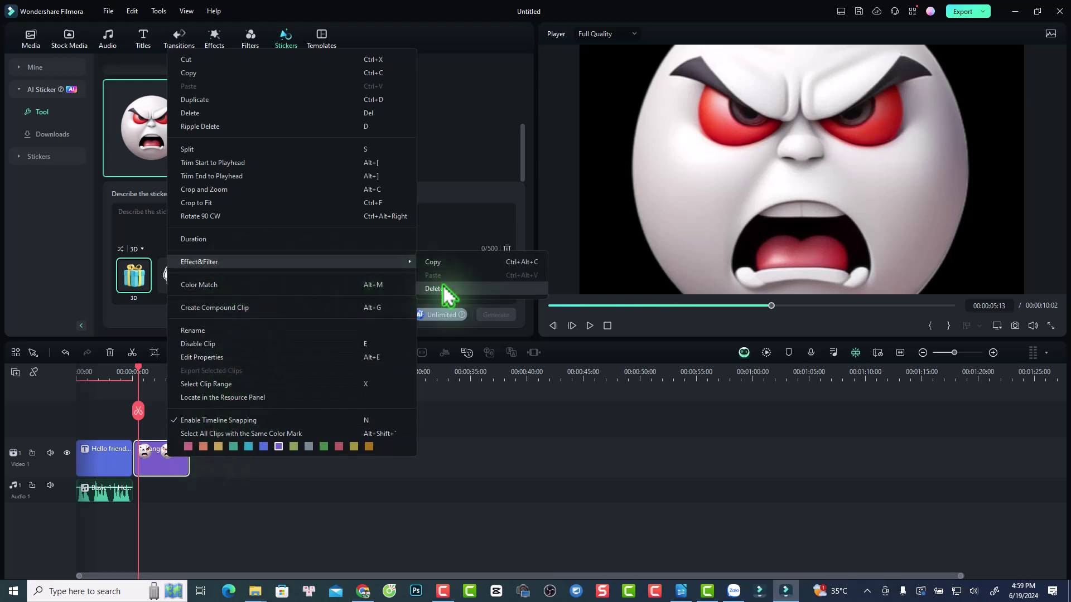
left_click(452, 295)
- Shrink the emoji sticker in the Player and move it toward the right
left_click(783, 180)
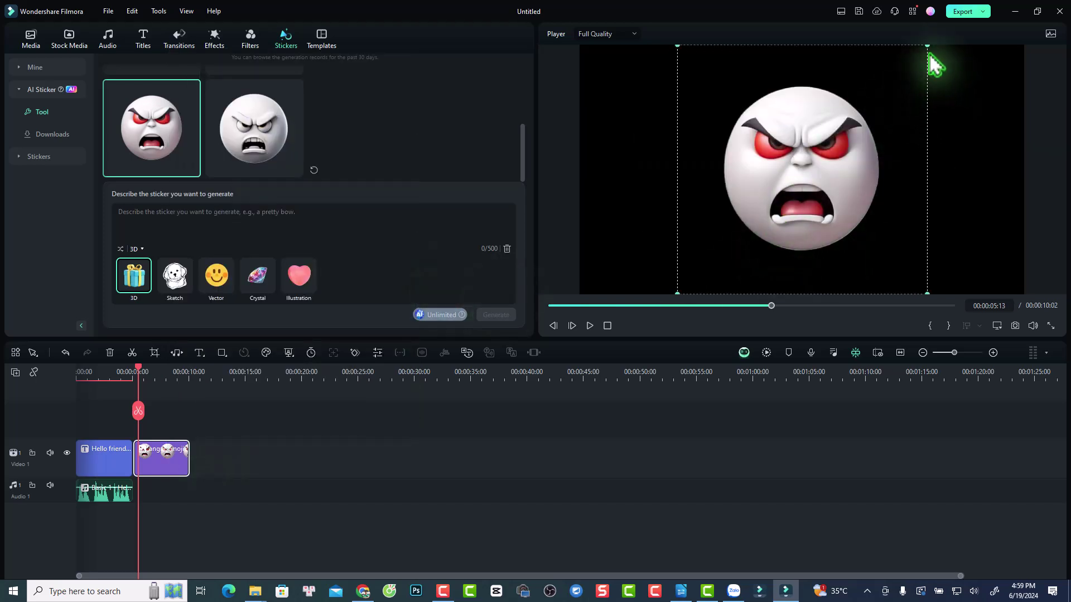
left_click_drag(927, 47, 777, 193)
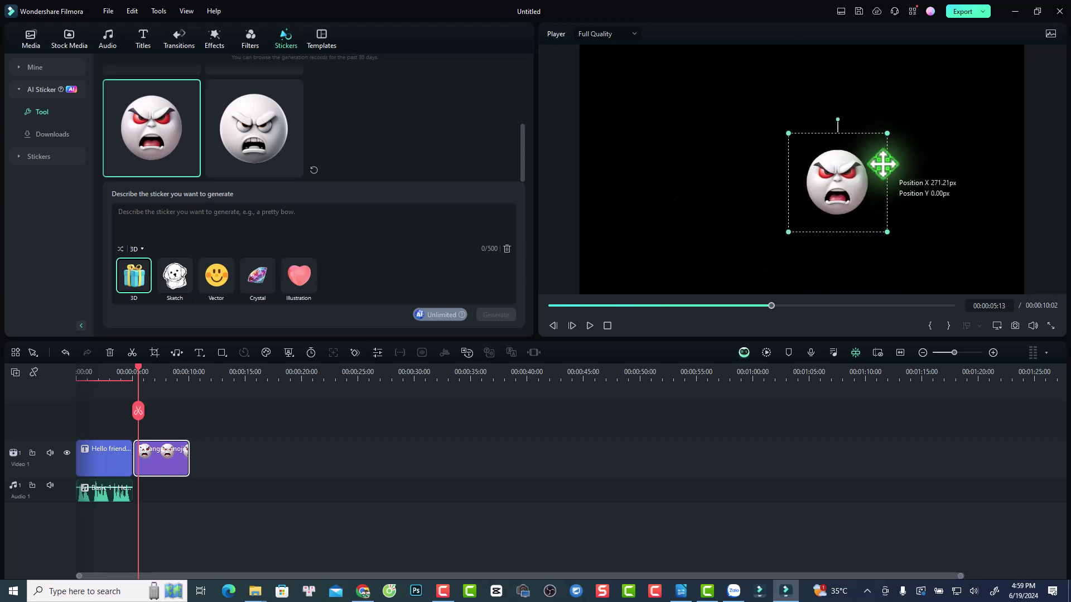
left_click_drag(737, 232, 899, 151)
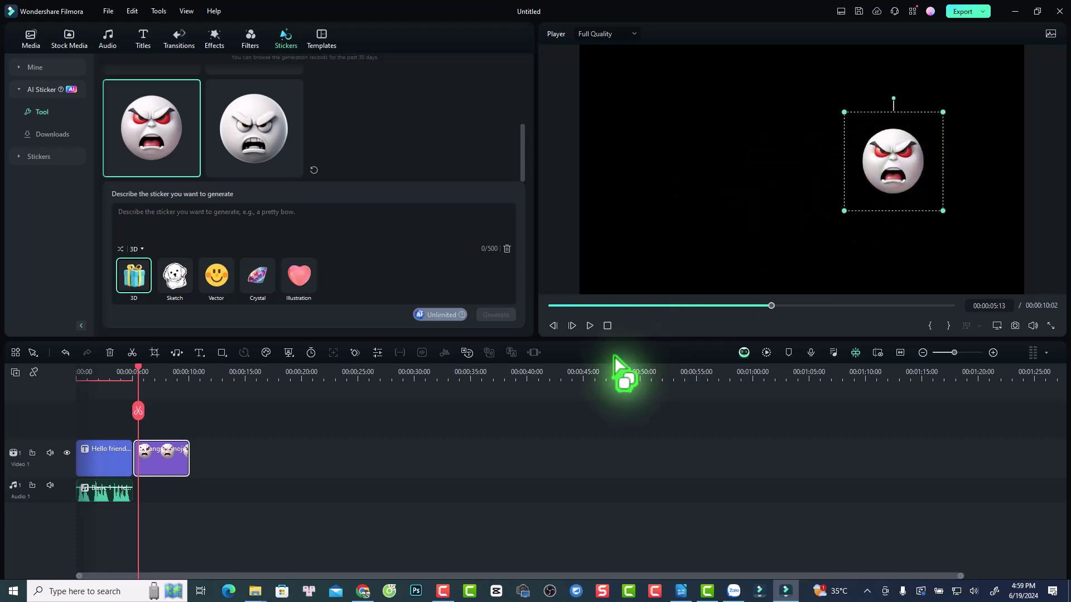
- Generate Sketch-style stickers from the 25-storey skyscraper description
left_click(178, 281)
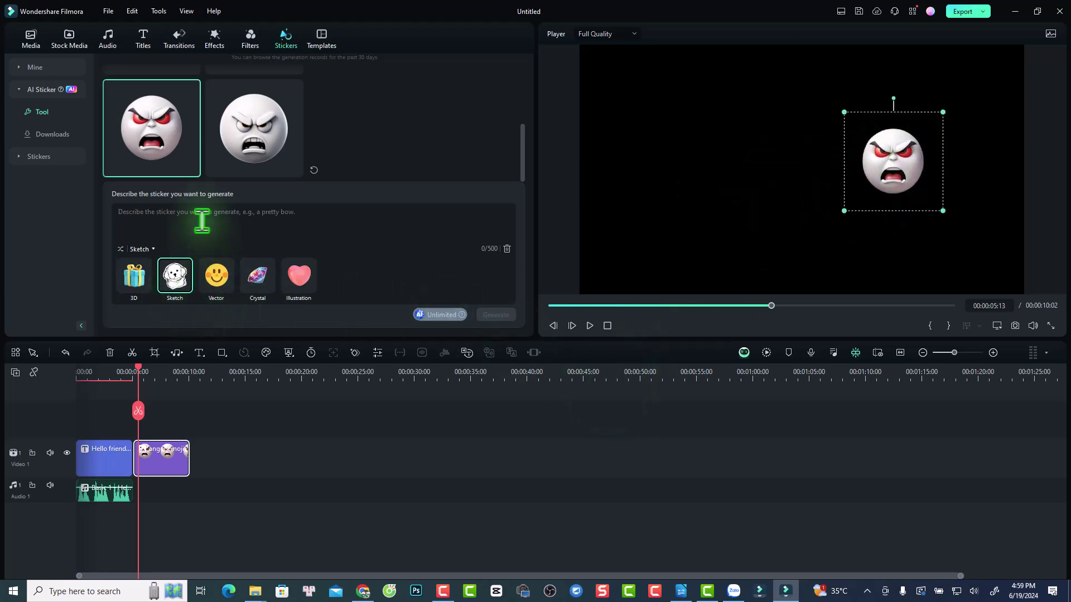
type("h")
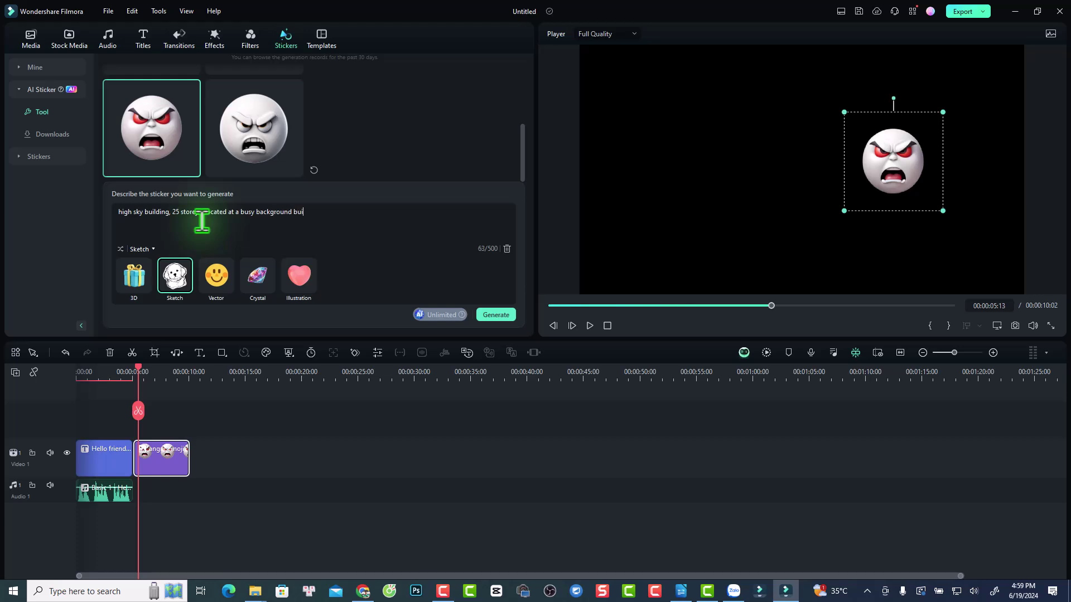
left_click(495, 316)
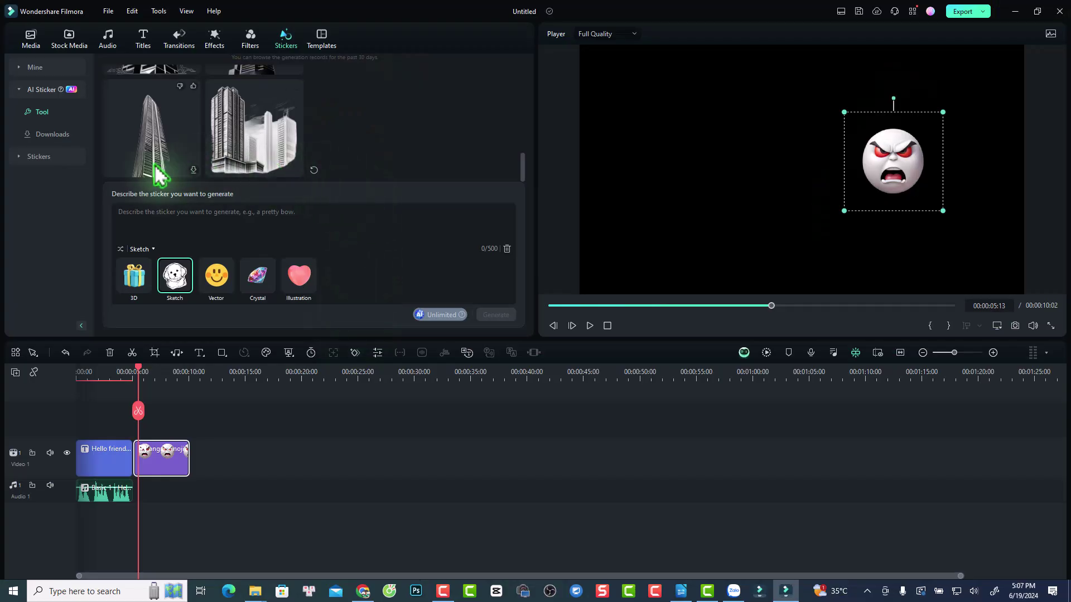
- Place the skyscraper sketch sticker after the angry emoji, delete its effects, and play it back
left_click_drag(159, 175, 214, 462)
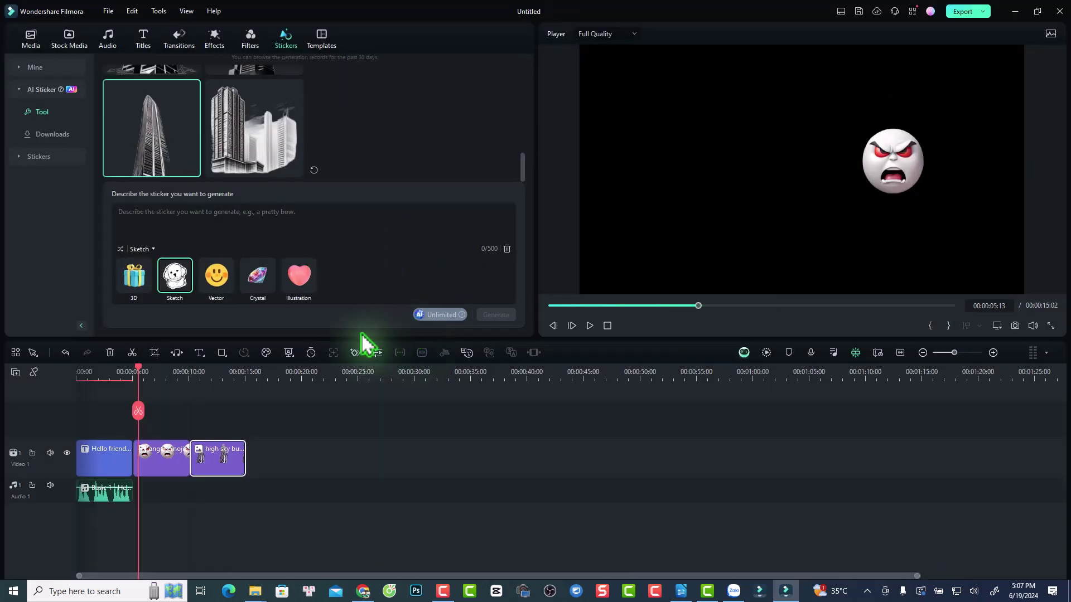
left_click(210, 377)
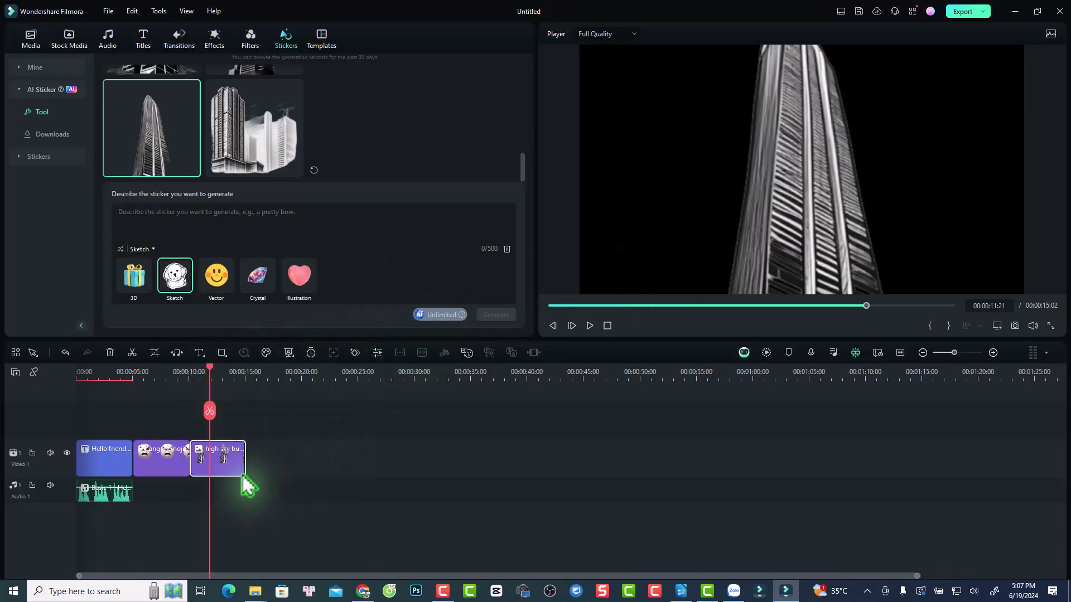
right_click(215, 469)
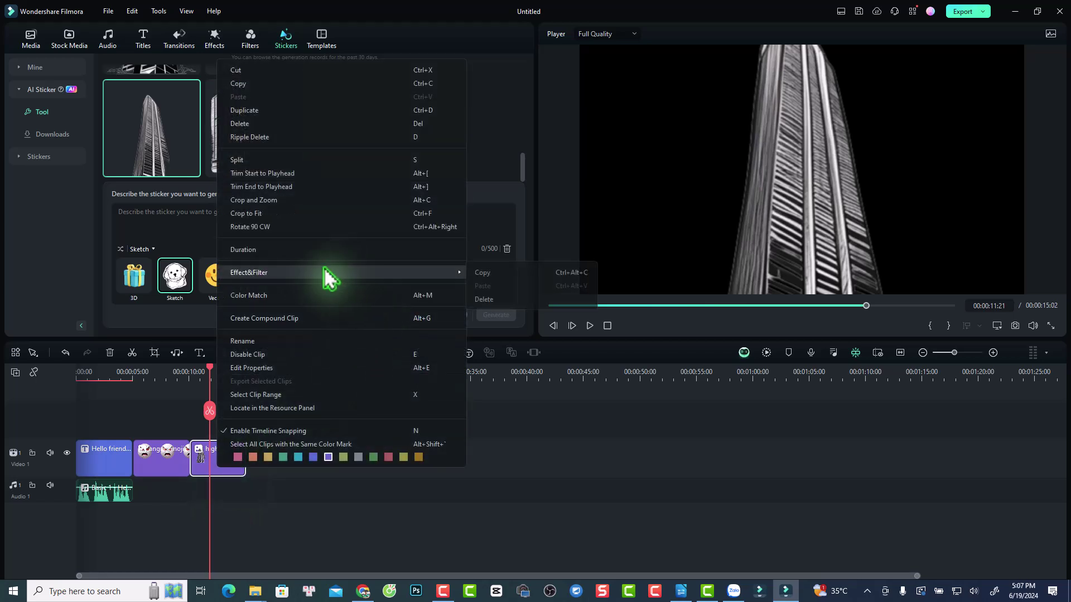
left_click(484, 300)
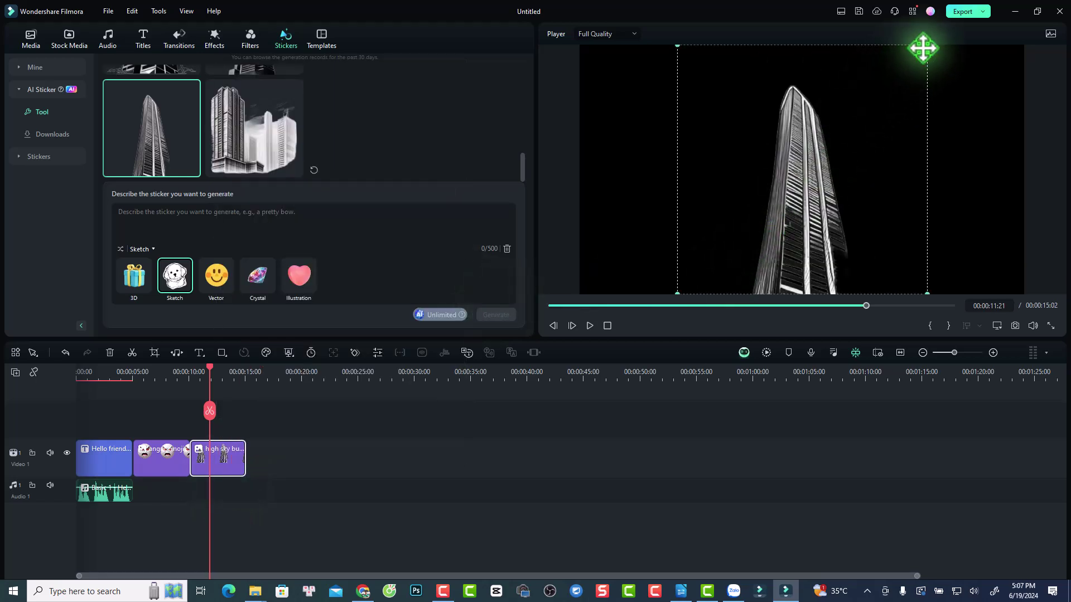
key("space")
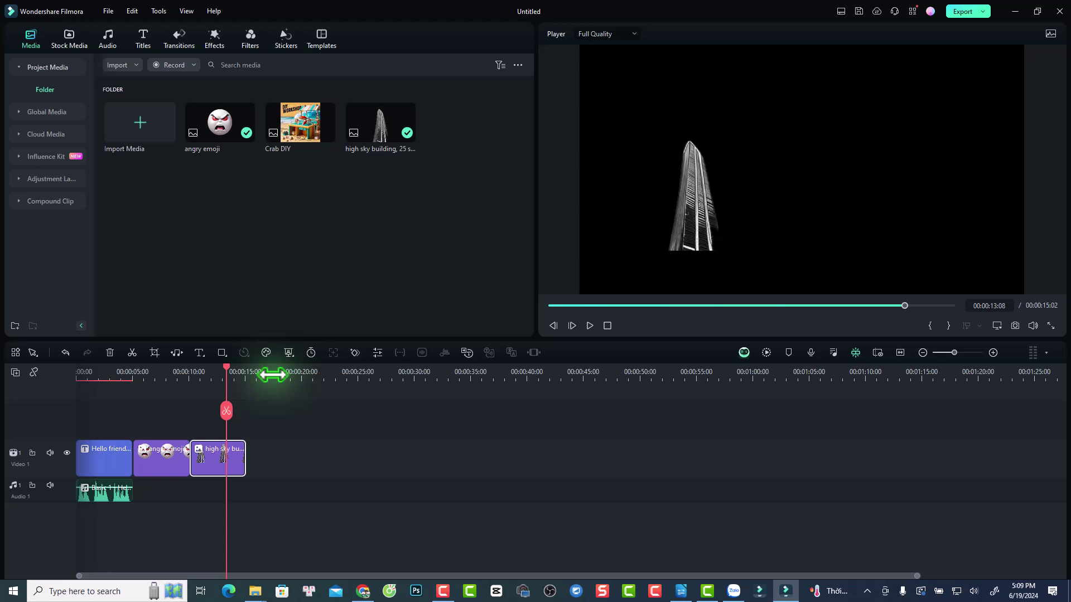
- Drop the Crab DIY image after the skyscraper sticker and delete its Effect&Filter effects
left_click(272, 375)
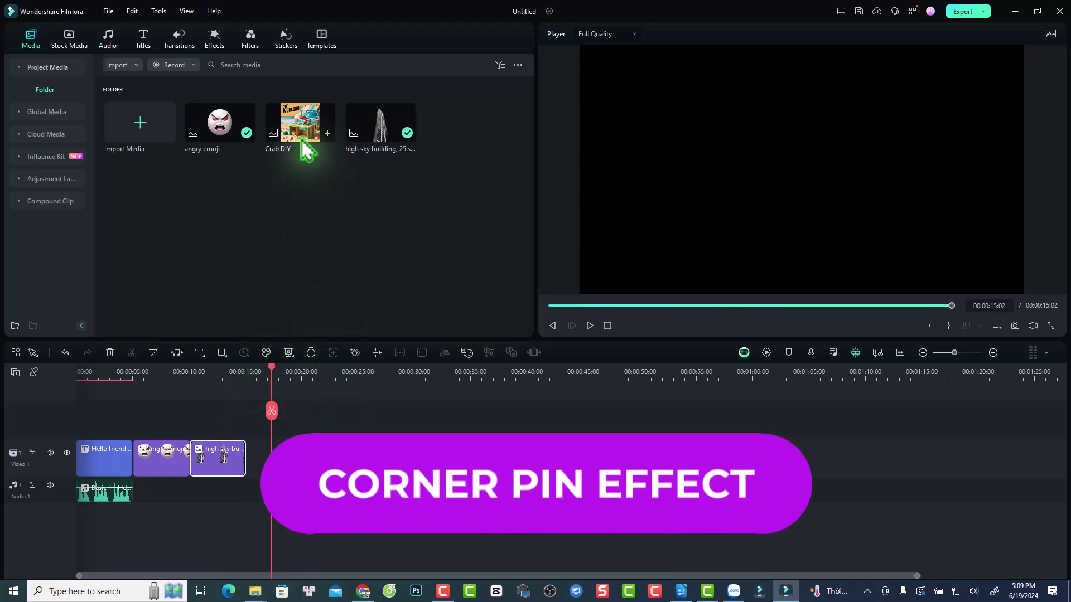
left_click_drag(305, 150, 276, 453)
right_click(289, 457)
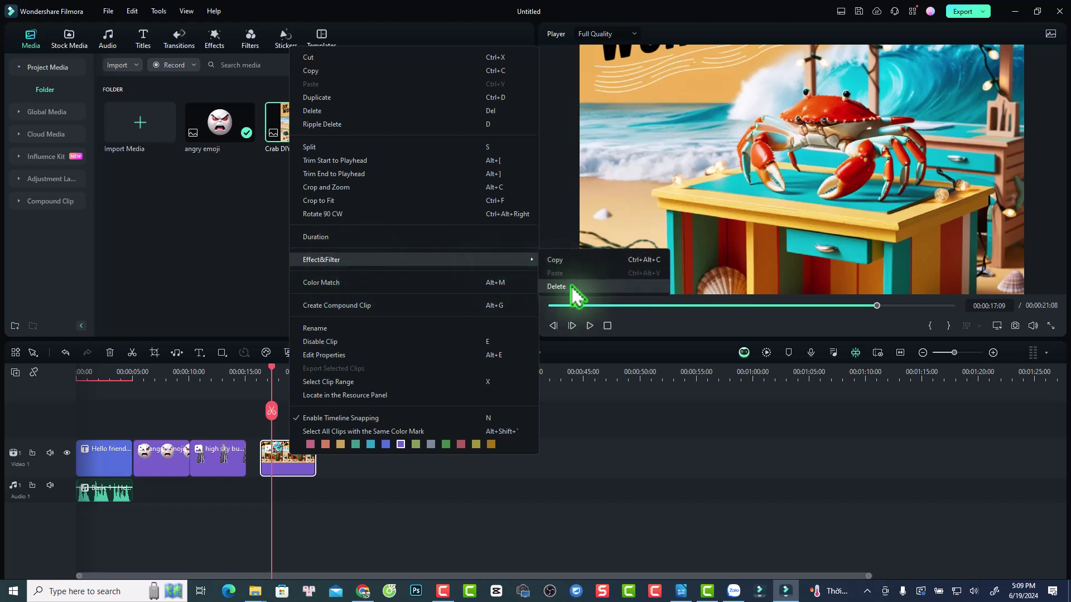
left_click(571, 287)
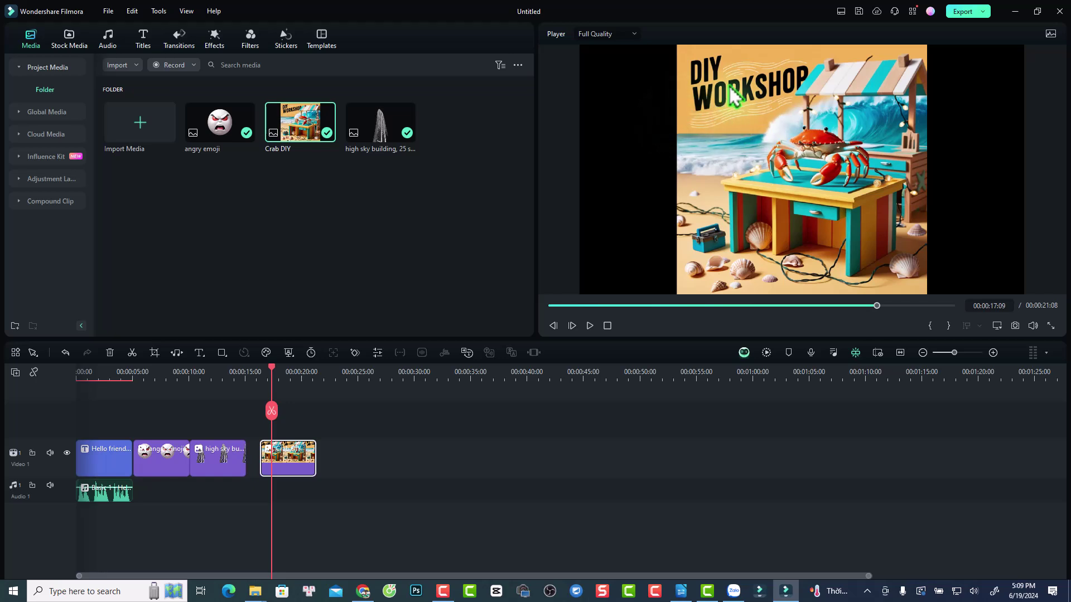
- Find Corner Pin in the effects library and drag it onto the Crab DIY clip
left_click(215, 46)
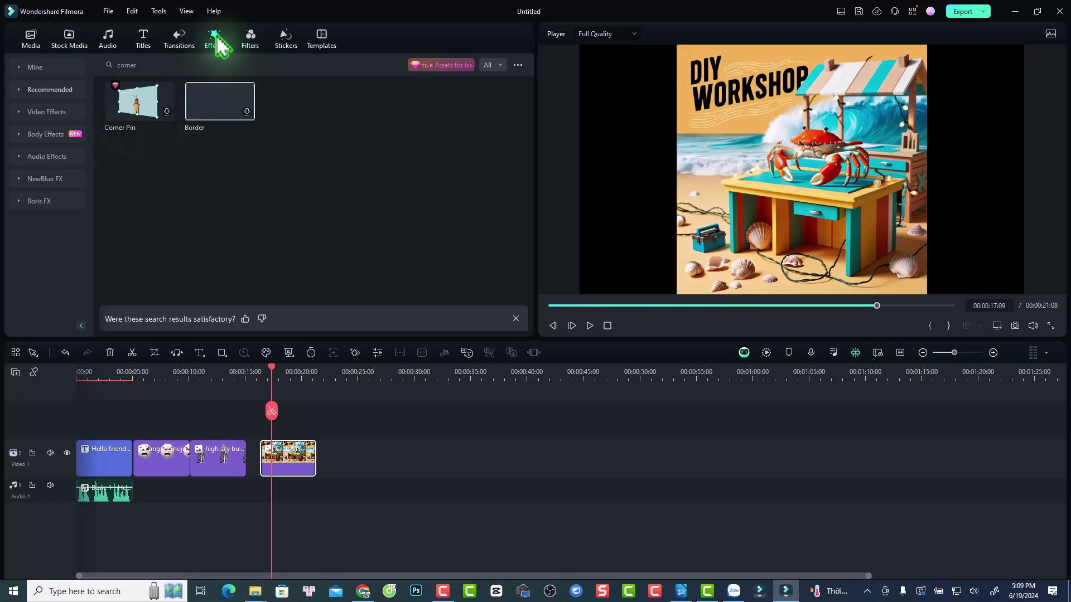
mouse_move(139, 101)
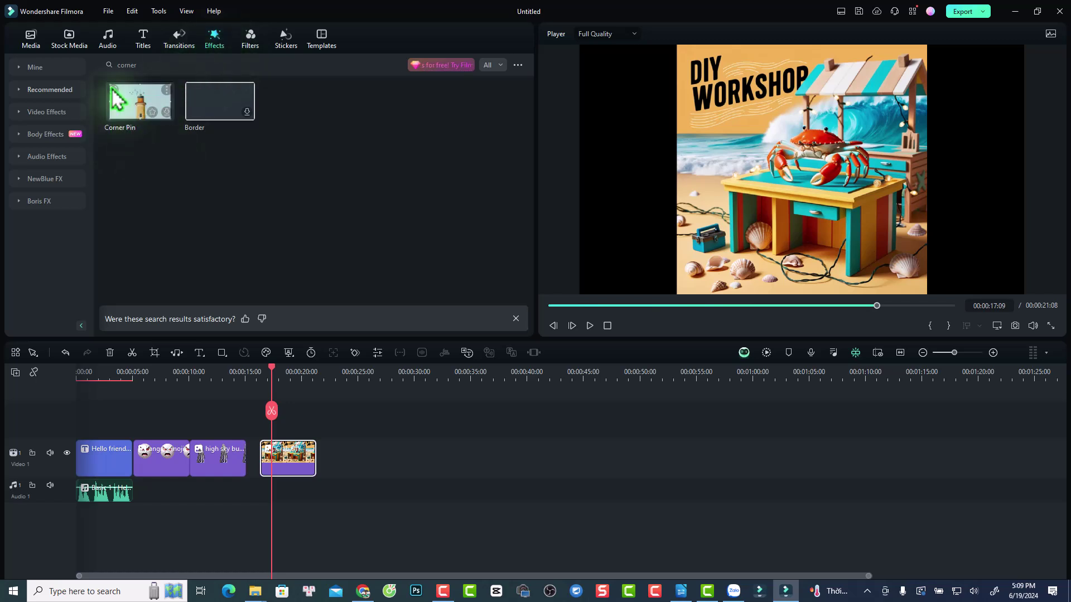
left_click(431, 66)
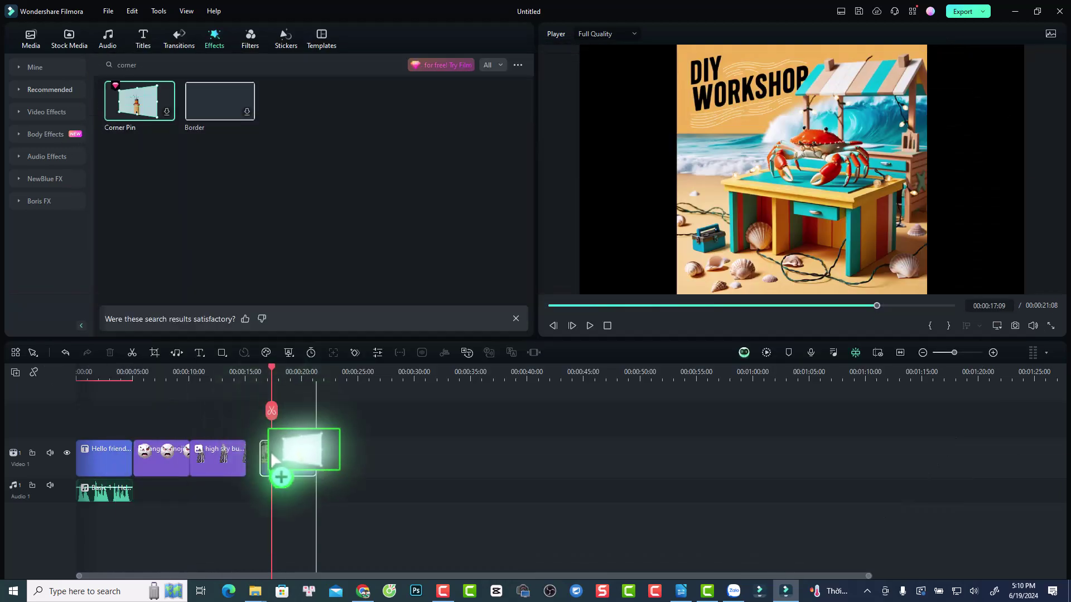
left_click_drag(139, 101, 271, 450)
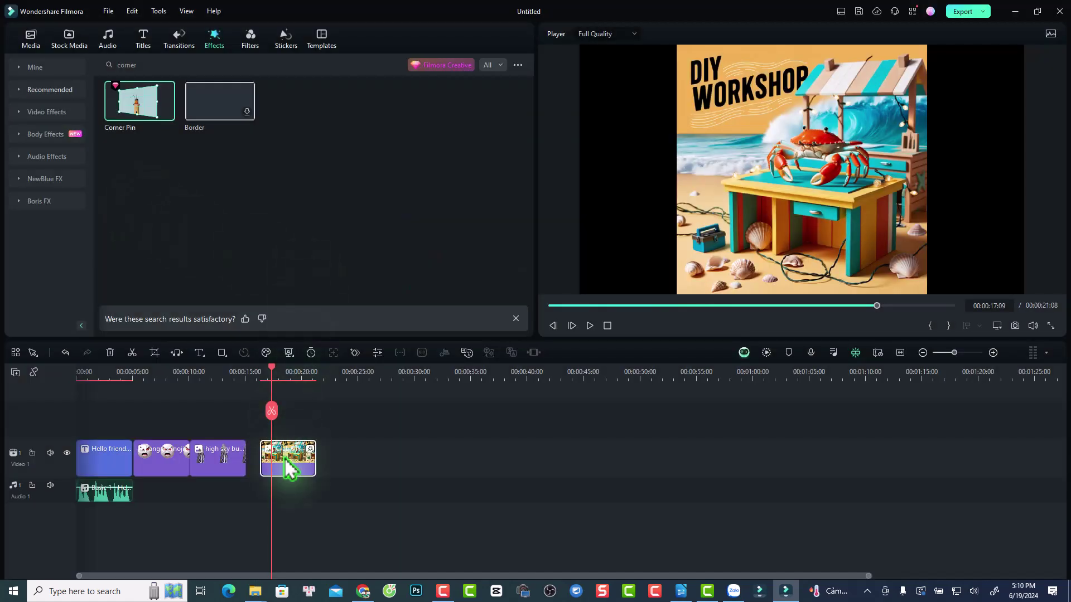
- Shift the Crab DIY image's upper-left Corner Pin corner rightward and adjust its vertical position
double_click(285, 471)
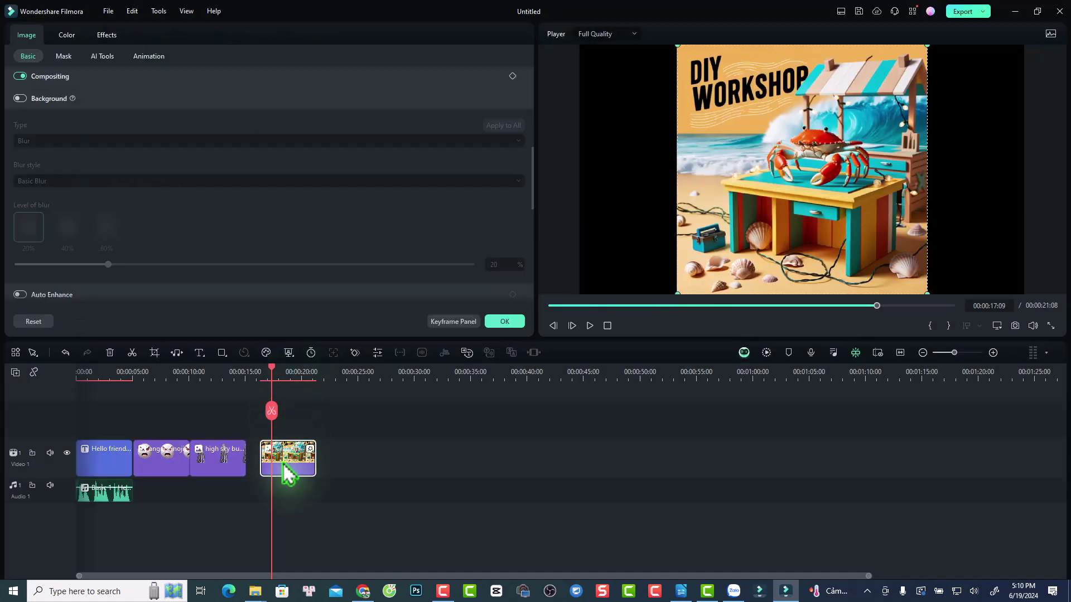
left_click(107, 35)
mouse_move(46, 78)
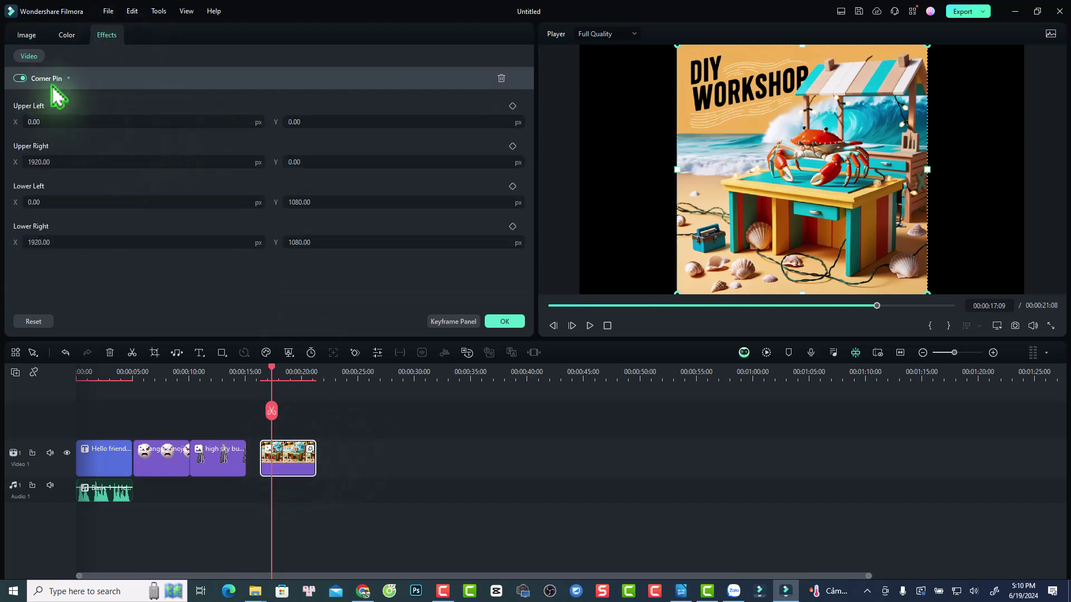
left_click_drag(38, 123, 240, 121)
left_click_drag(307, 123, 25, 163)
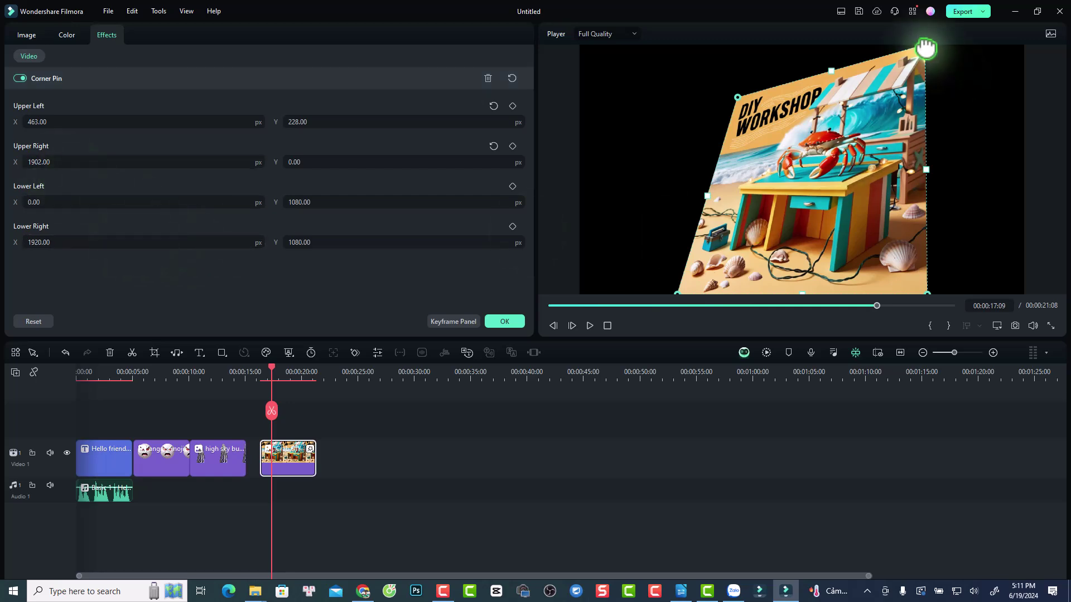
- Pull the upper-right, lower-right and lower-left corners inward in the Player, then play the clip
left_click_drag(925, 48, 896, 123)
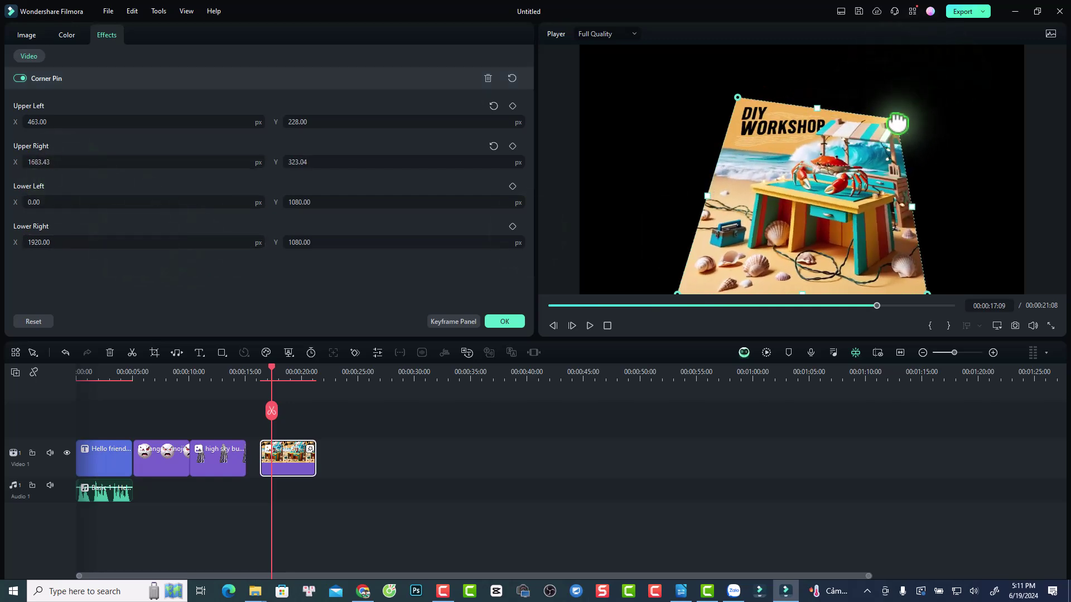
left_click_drag(925, 295, 881, 251)
left_click_drag(677, 296, 728, 247)
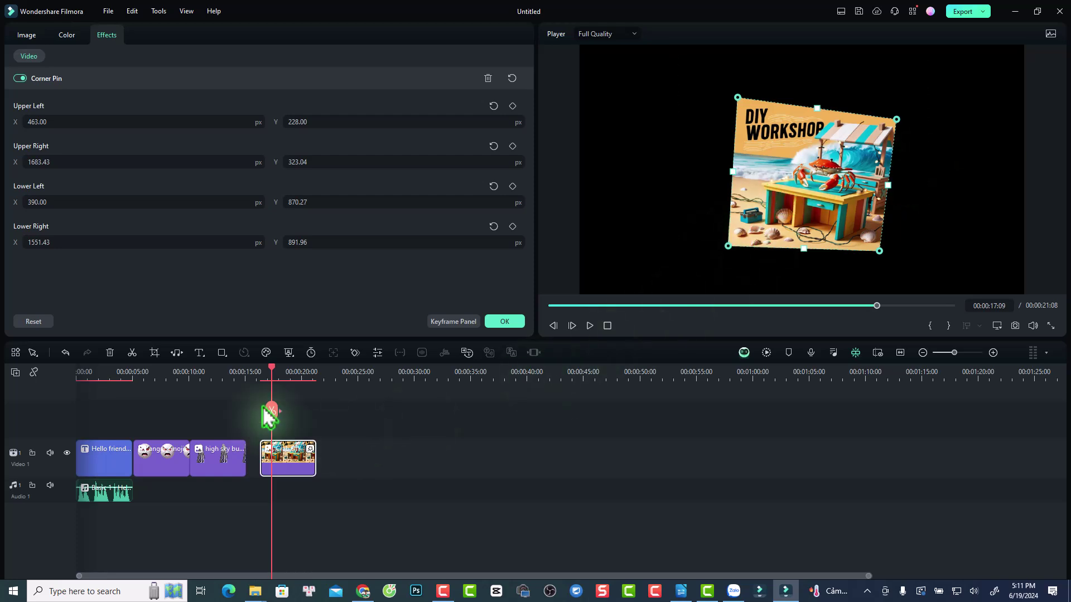
key("space")
key("space")
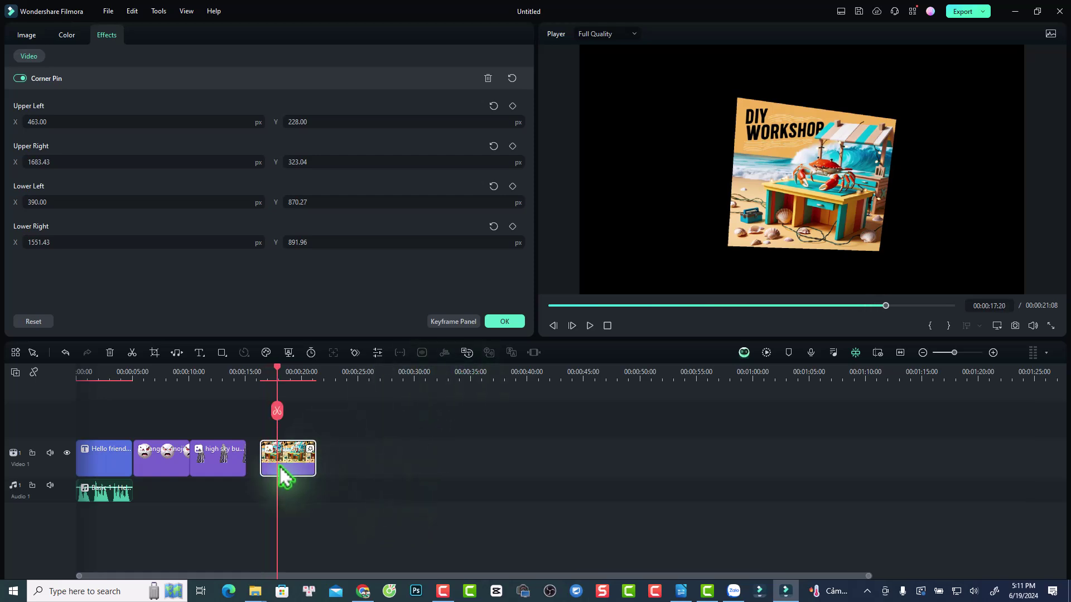